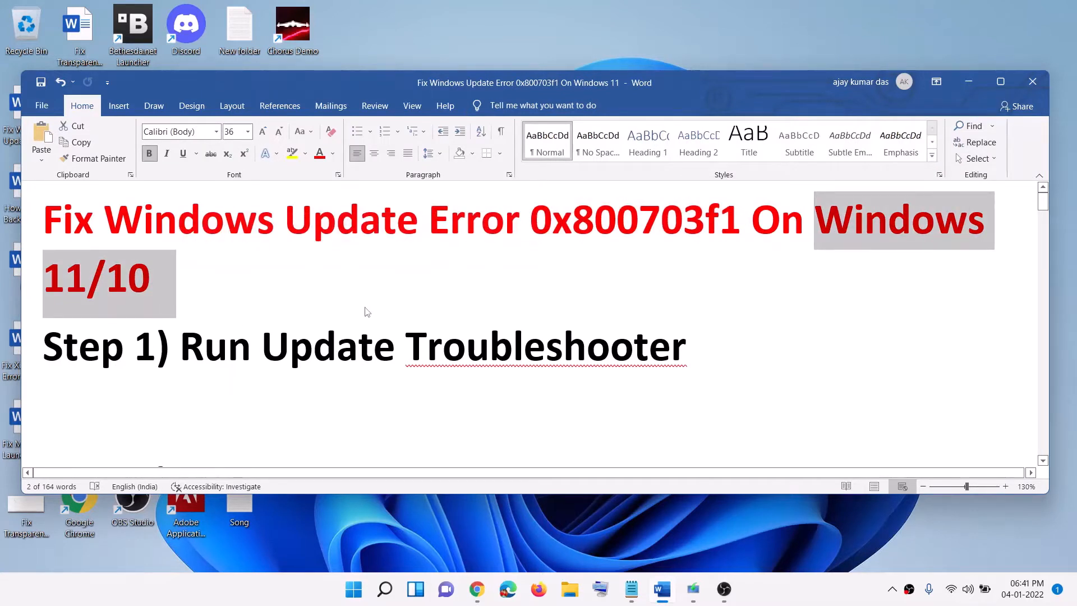
Step: Highlight the Step 1 text and open the Other troubleshooters page under Troubleshoot in the System section of Windows Settings
{"action": "left_click", "coordinate": [167, 341]}
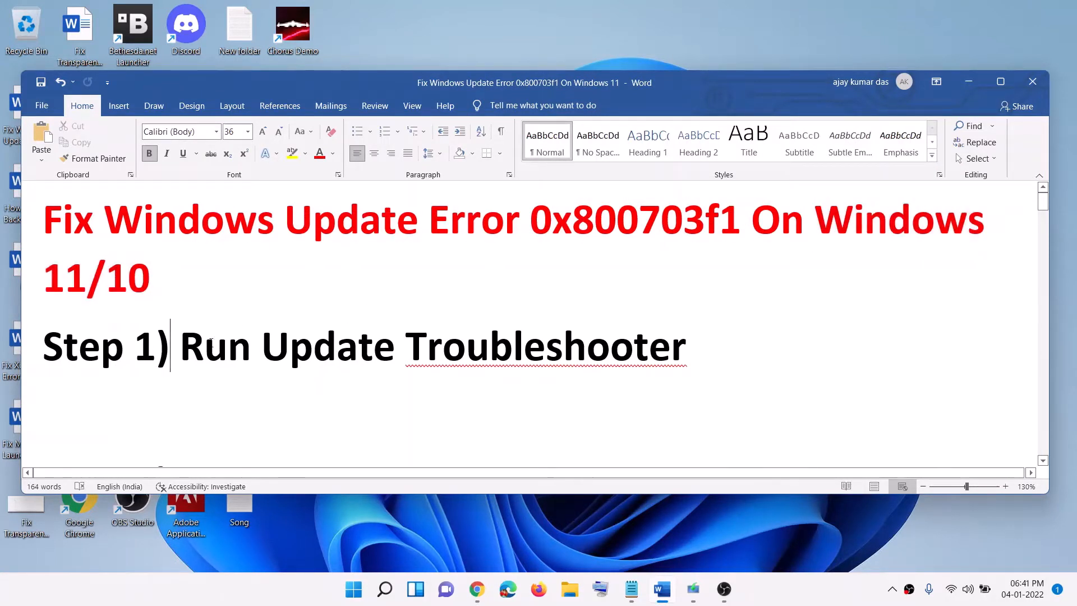
{"action": "left_click_drag", "start_coordinate": [181, 346], "coordinate": [689, 349]}
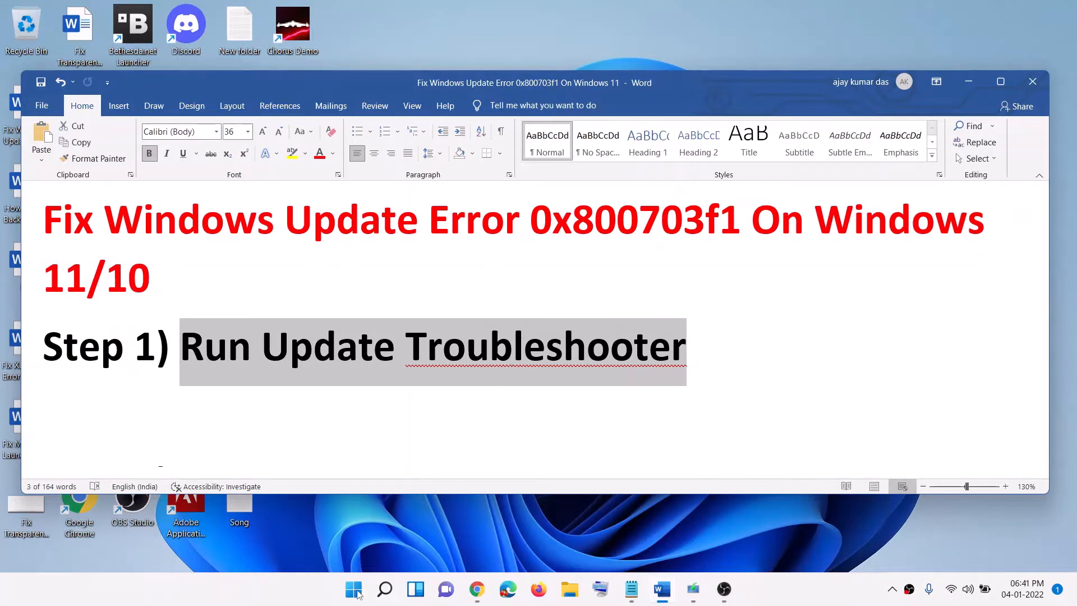
{"action": "left_click", "coordinate": [353, 590]}
{"action": "left_click", "coordinate": [505, 247]}
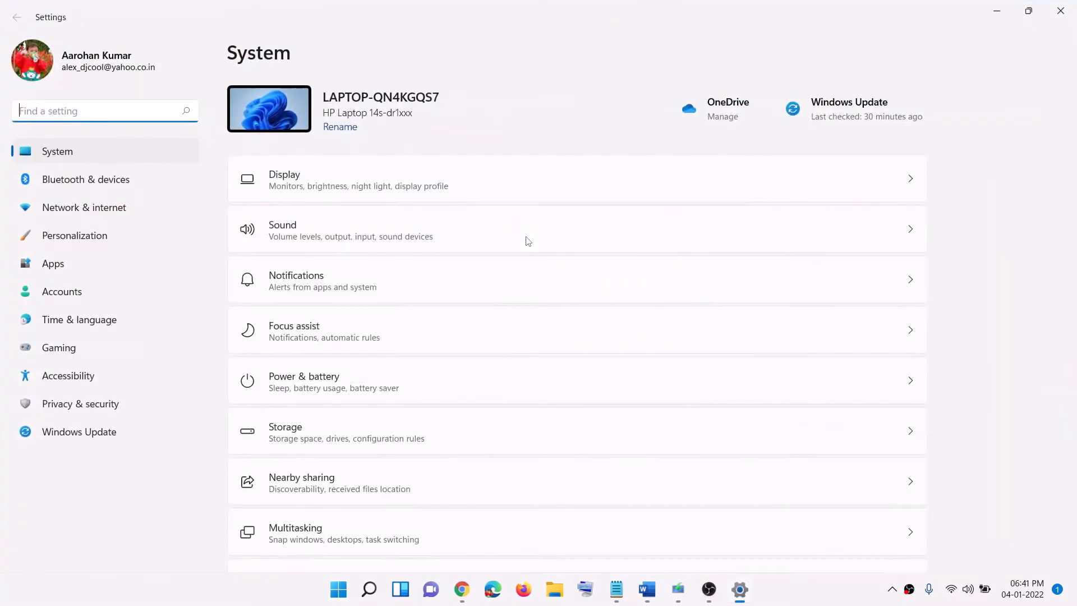
{"action": "left_click", "coordinate": [111, 156]}
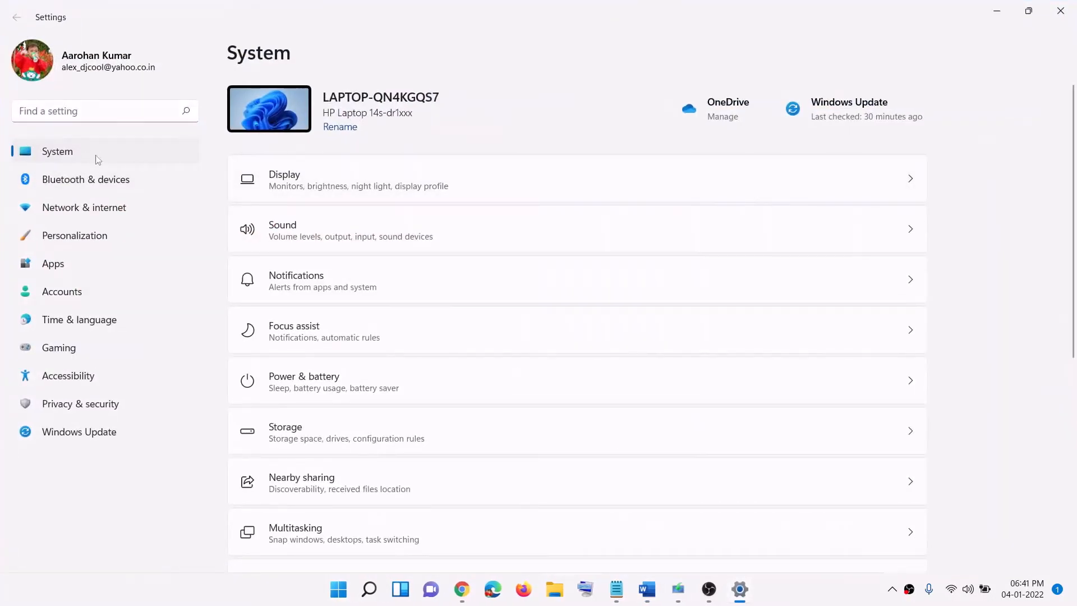
{"action": "scroll", "coordinate": [464, 330], "scroll_direction": "down", "scroll_amount": 4}
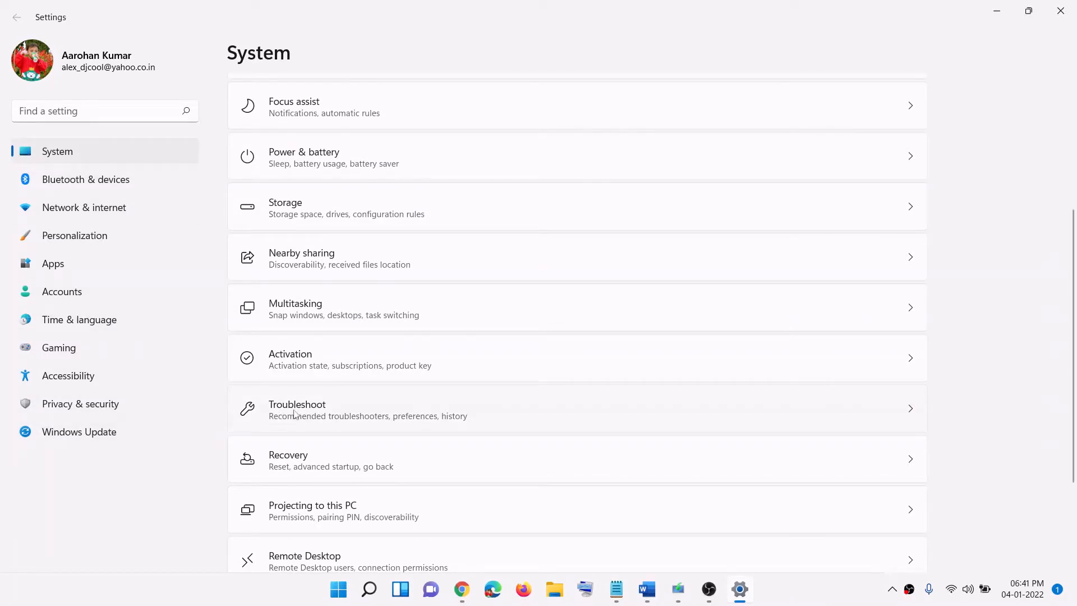
{"action": "left_click", "coordinate": [633, 389]}
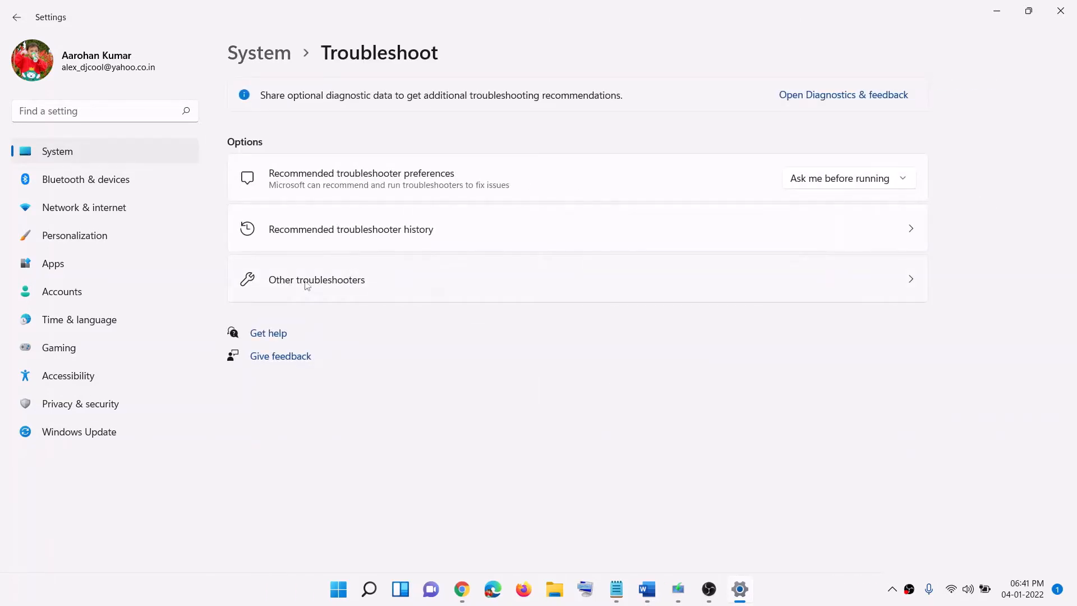
{"action": "left_click", "coordinate": [345, 282]}
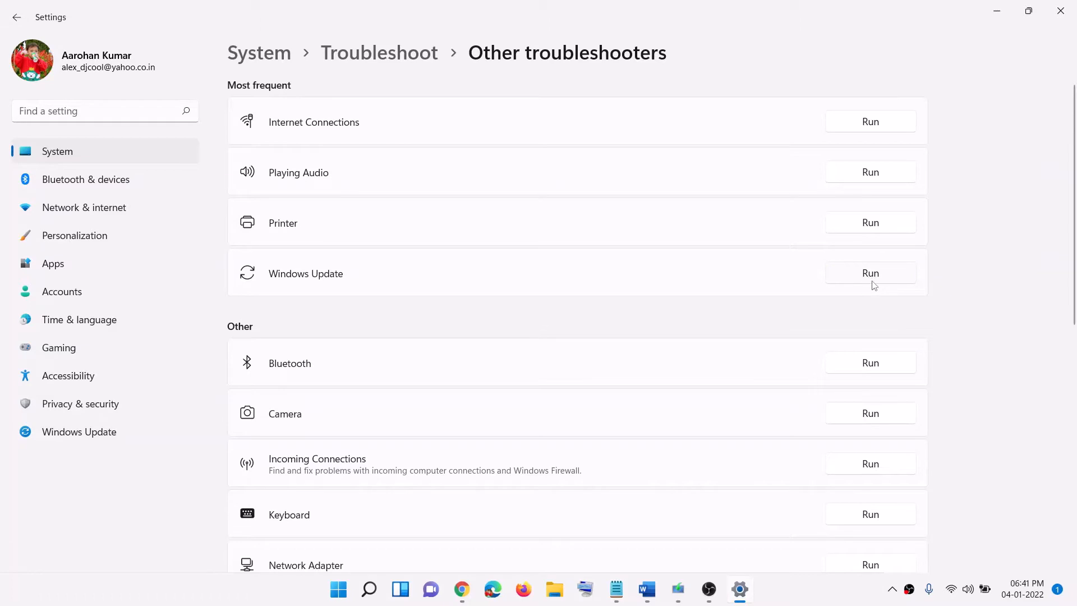
Step: Return to the Word instructions and highlight the Step 2 options, Windows 10 Update Assistant and Windows 11 Installation Assistant
{"action": "left_click", "coordinate": [1005, 19]}
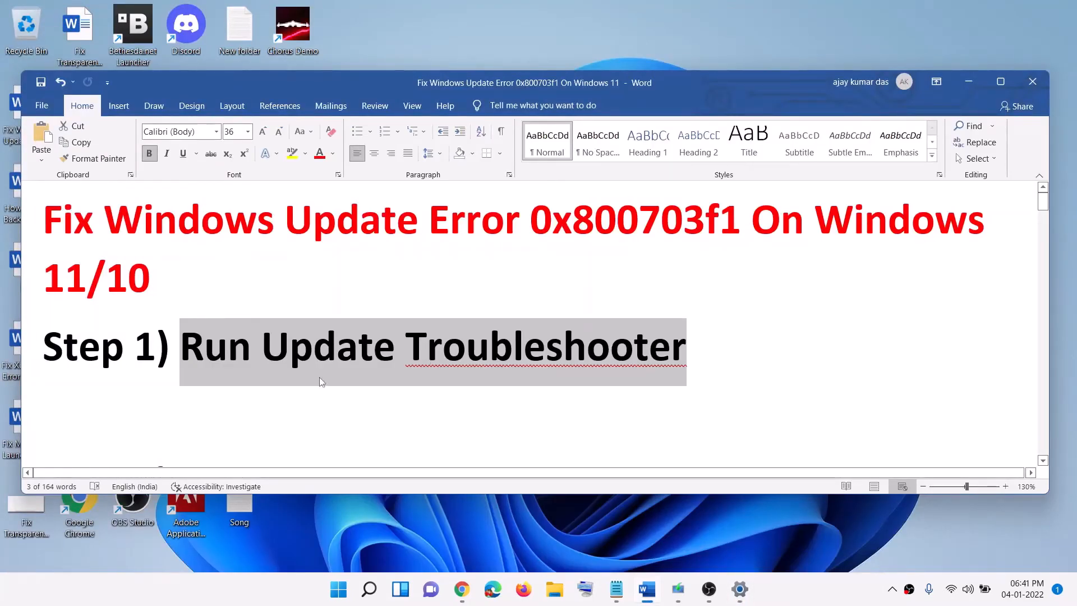
{"action": "scroll", "coordinate": [321, 382], "scroll_direction": "down", "scroll_amount": 4}
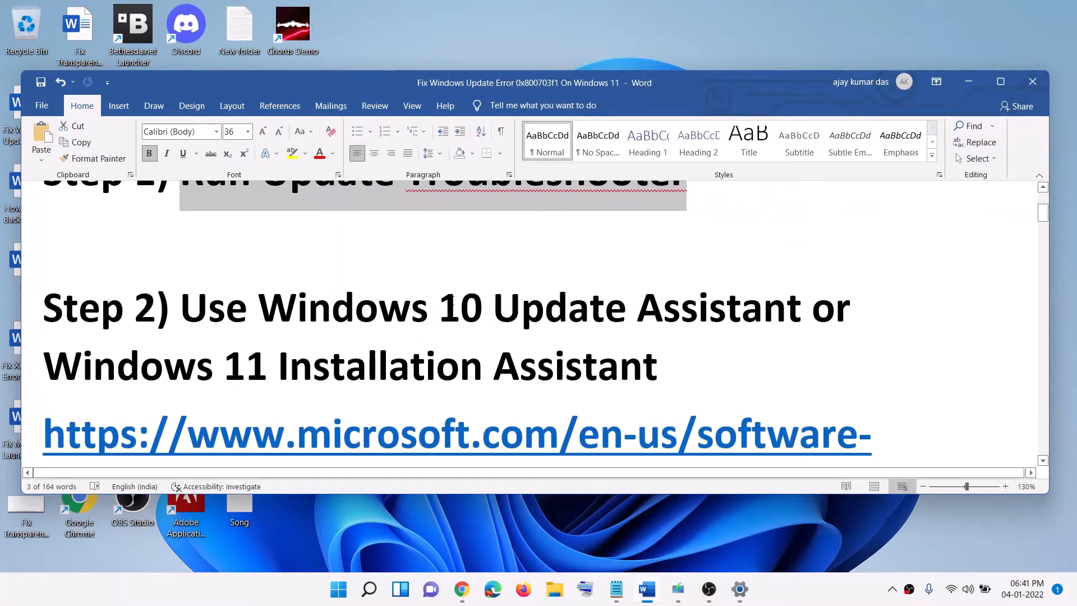
{"action": "left_click_drag", "start_coordinate": [439, 309], "coordinate": [812, 310]}
{"action": "scroll", "coordinate": [177, 326], "scroll_direction": "down", "scroll_amount": 2}
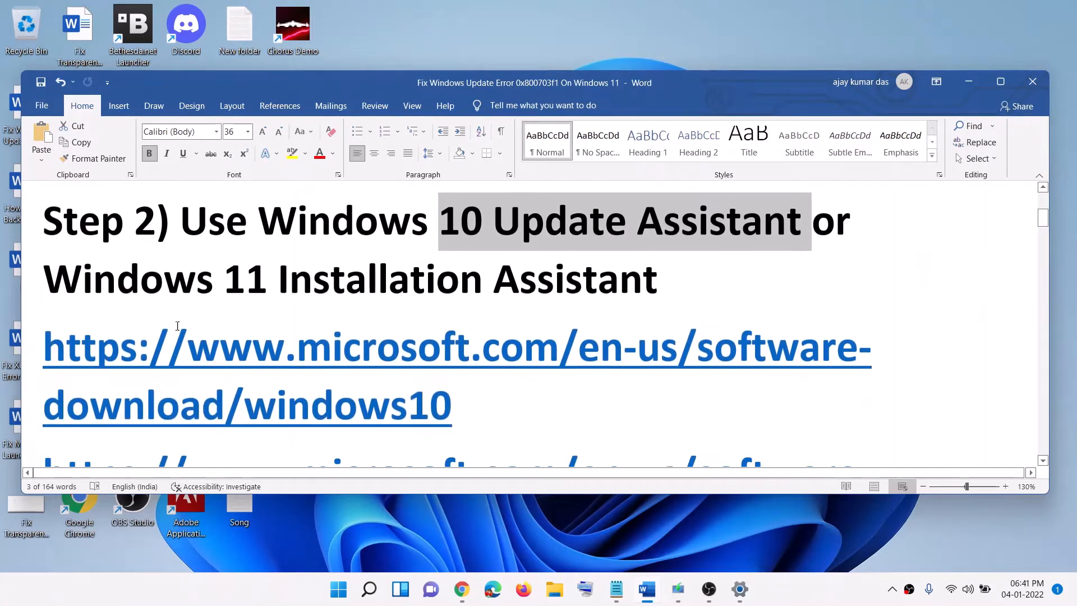
{"action": "left_click_drag", "start_coordinate": [43, 279], "coordinate": [584, 281]}
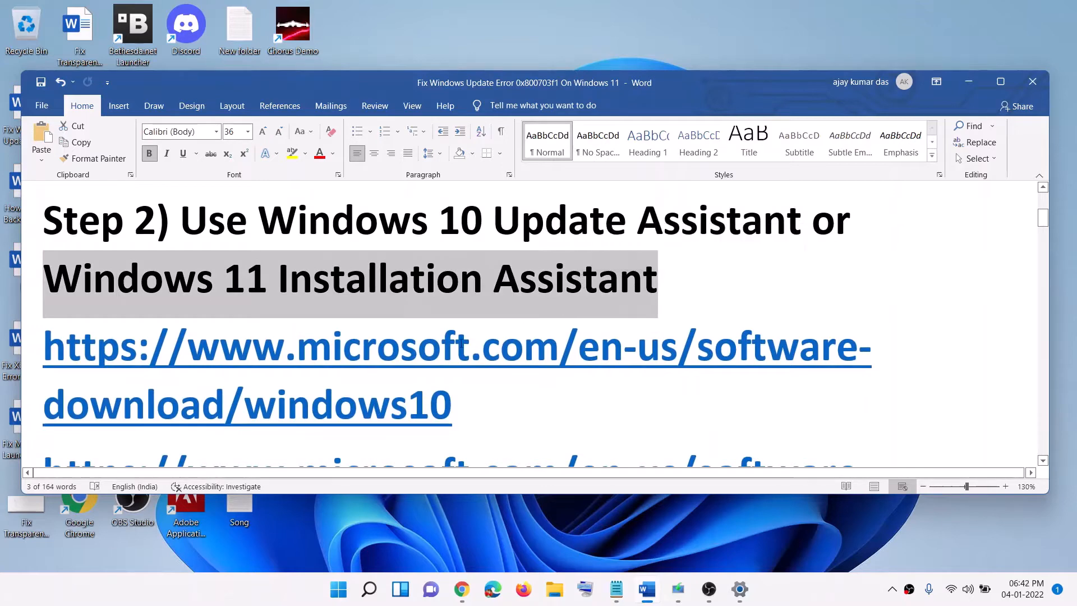
{"action": "scroll", "coordinate": [521, 378], "scroll_direction": "down", "scroll_amount": 1}
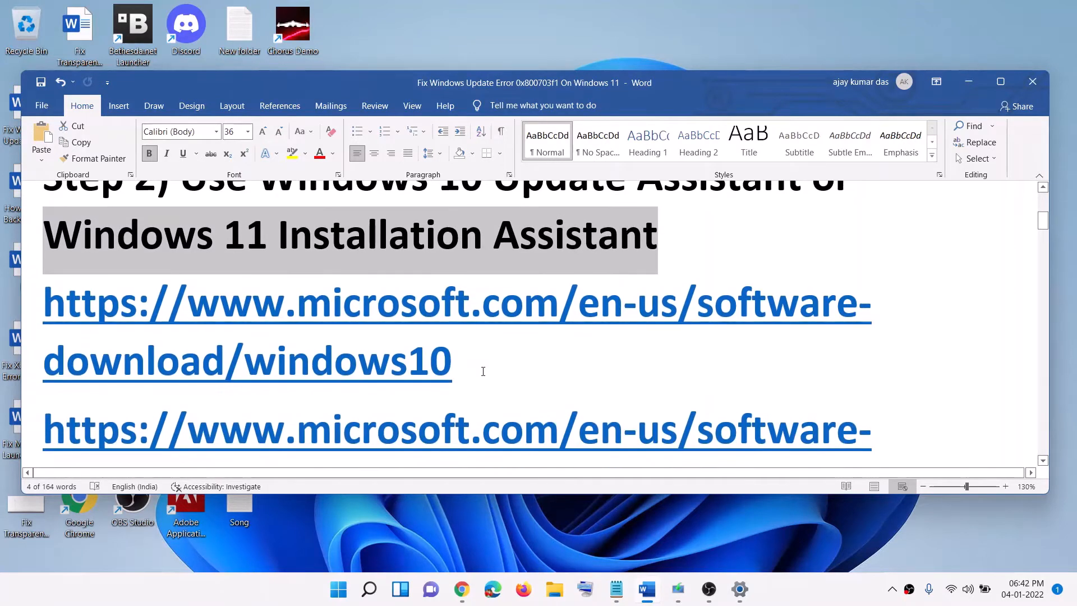
Step: Open the Windows 10 download page from the document's link and download the Update Assistant
{"action": "triple_click", "coordinate": [152, 326]}
{"action": "left_click", "coordinate": [315, 335], "text": "ctrl"}
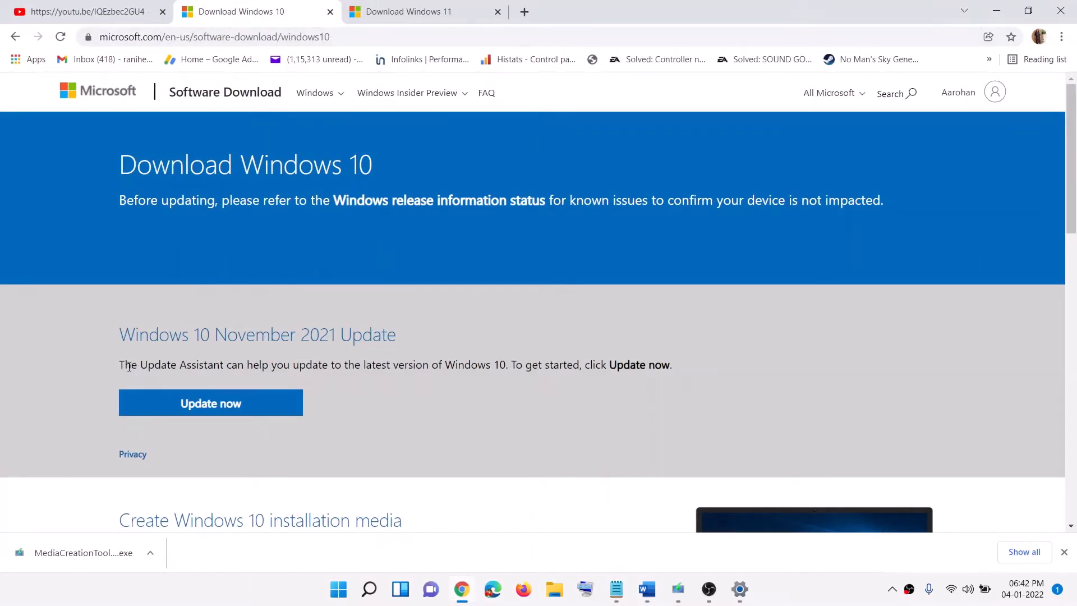
{"action": "left_click_drag", "start_coordinate": [129, 367], "coordinate": [224, 367]}
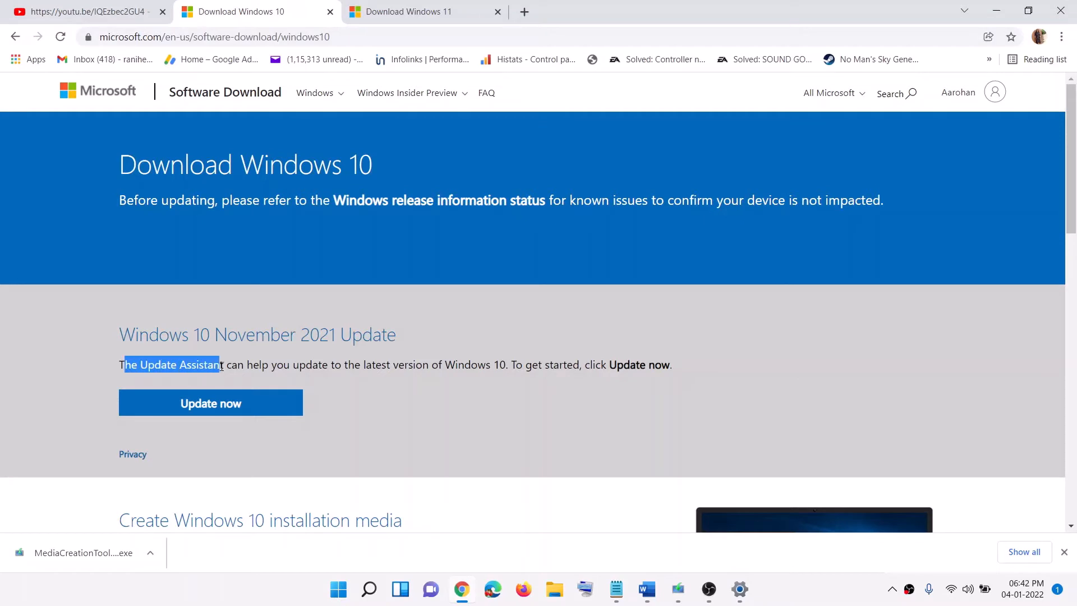
{"action": "left_click", "coordinate": [201, 405]}
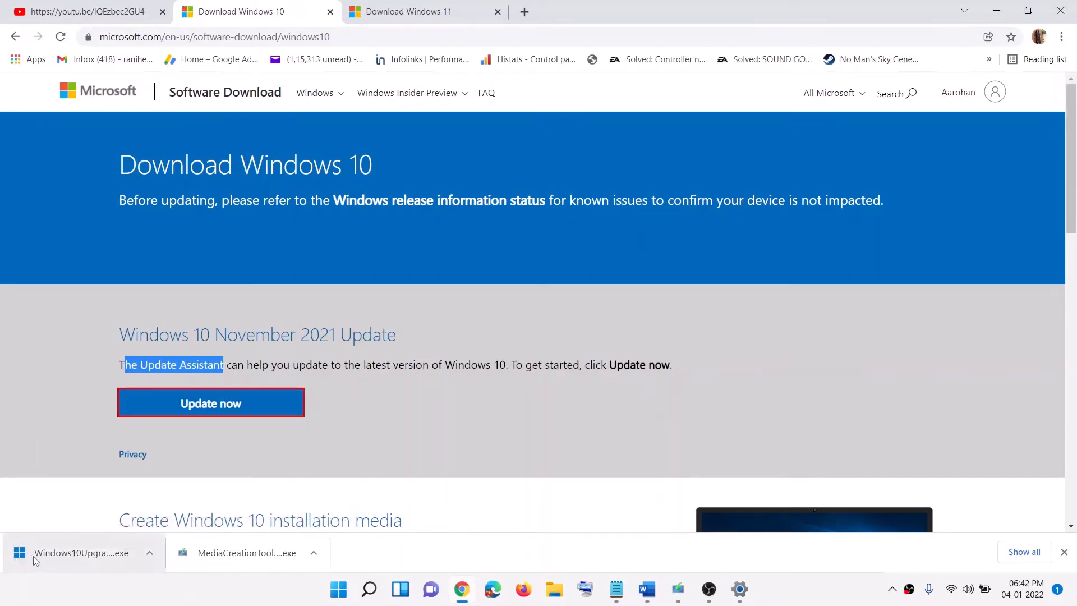
Step: Run the downloaded Windows 10 Update Assistant, allow it to make changes to the device, and exit it
{"action": "left_click", "coordinate": [34, 559]}
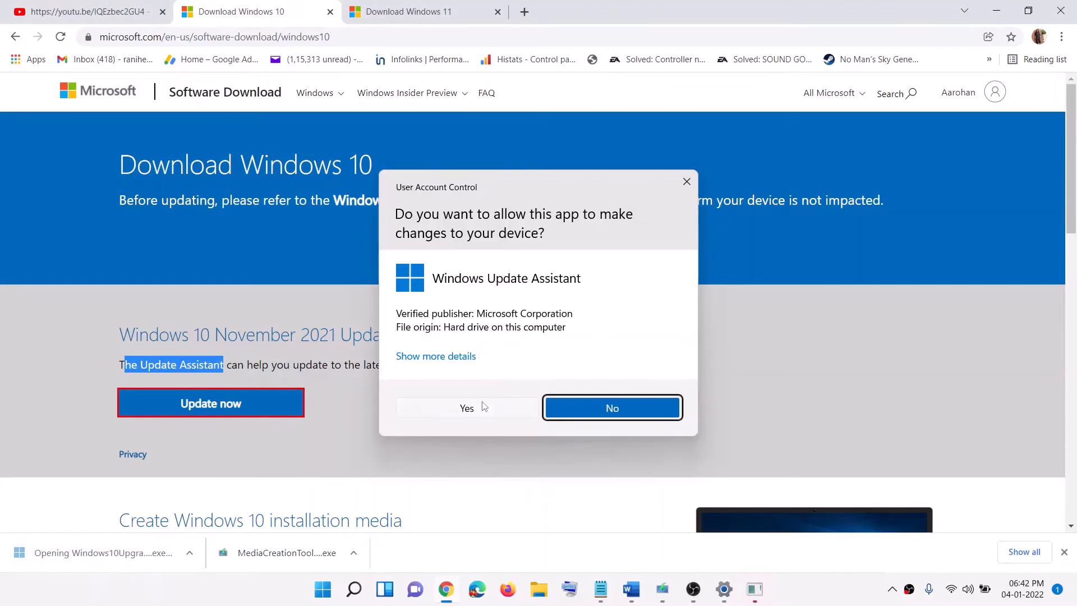
{"action": "left_click", "coordinate": [465, 408]}
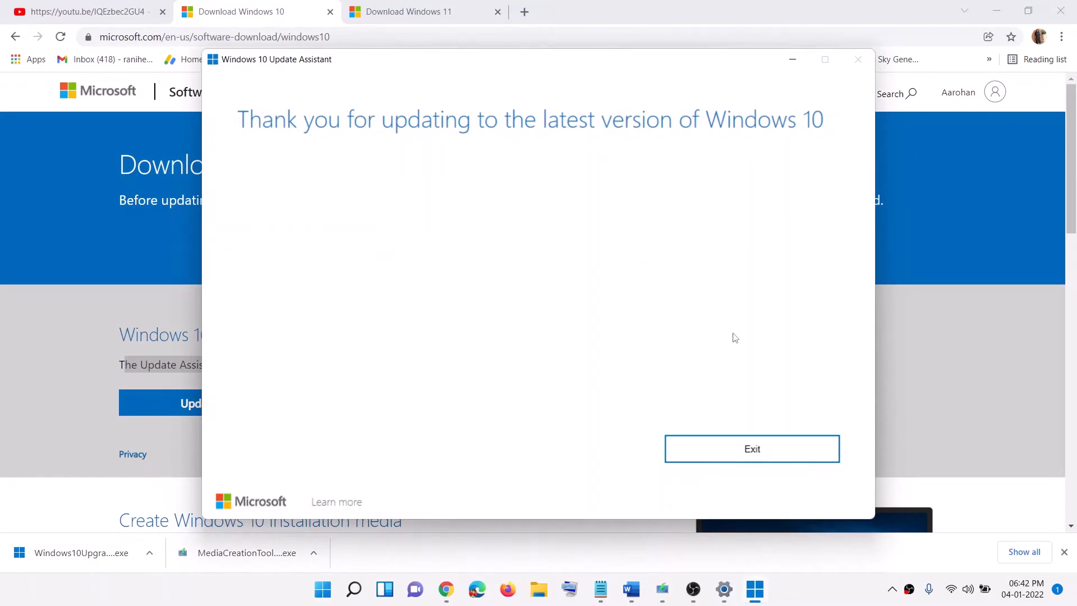
{"action": "left_click", "coordinate": [776, 453]}
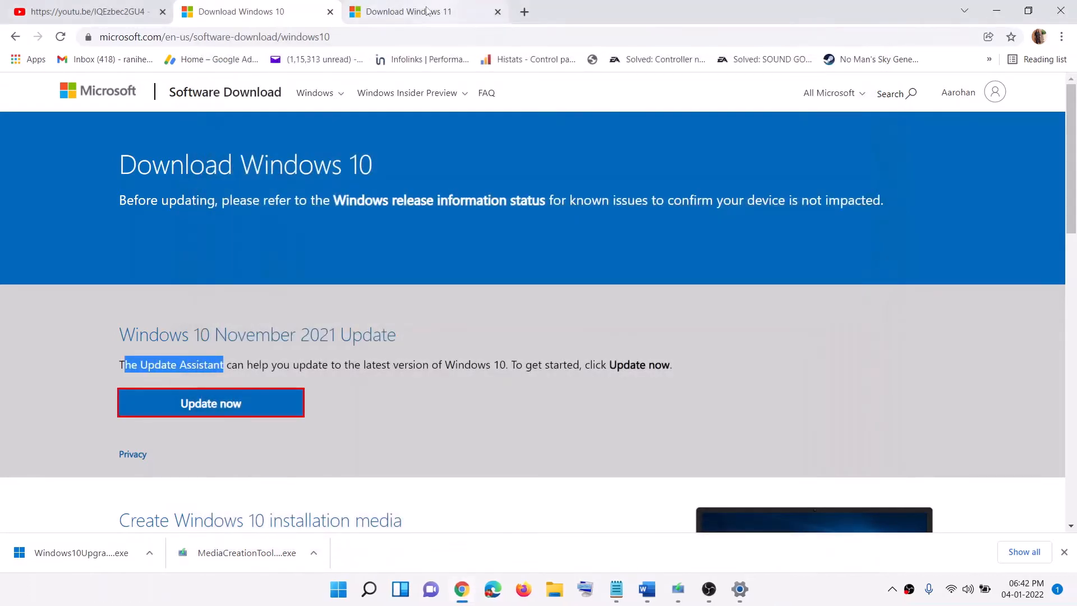
Step: Download the Windows 11 Installation Assistant from the Download Windows 11 page and launch it with permission to make changes
{"action": "left_click", "coordinate": [418, 15]}
{"action": "scroll", "coordinate": [291, 330], "scroll_direction": "down", "scroll_amount": 4}
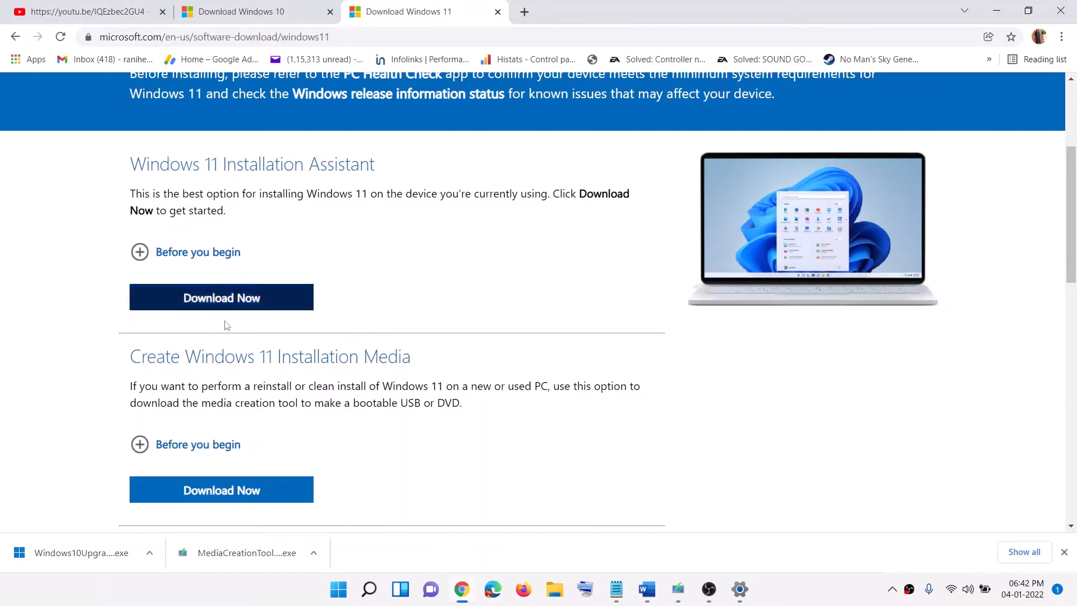
{"action": "scroll", "coordinate": [221, 306], "scroll_direction": "up", "scroll_amount": 3}
{"action": "left_click_drag", "start_coordinate": [131, 307], "coordinate": [360, 299]}
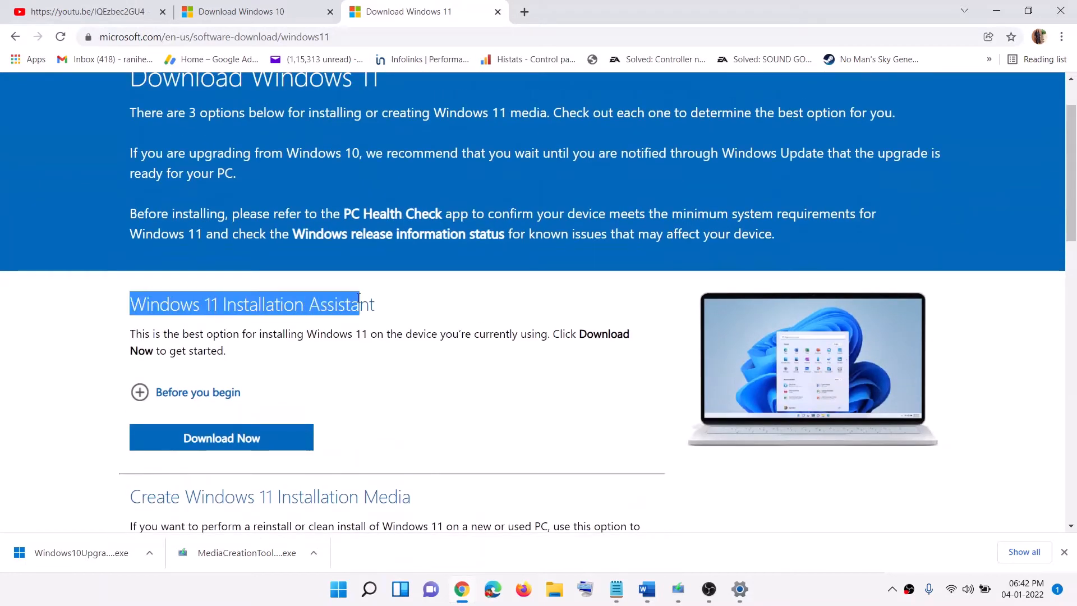
{"action": "scroll", "coordinate": [253, 389], "scroll_direction": "down", "scroll_amount": 1}
{"action": "left_click", "coordinate": [208, 380]}
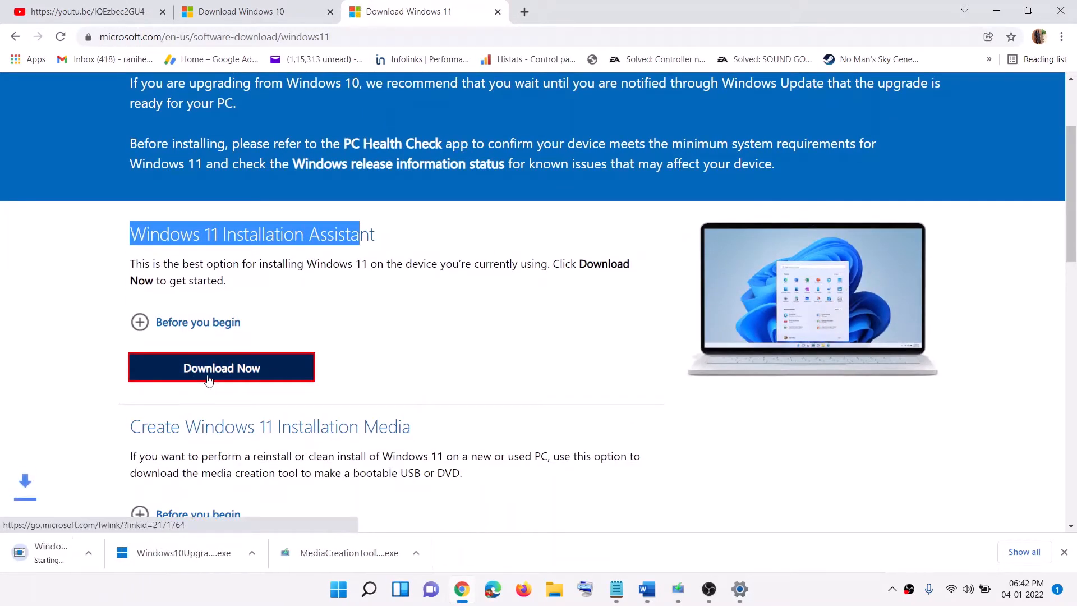
{"action": "left_click", "coordinate": [57, 556]}
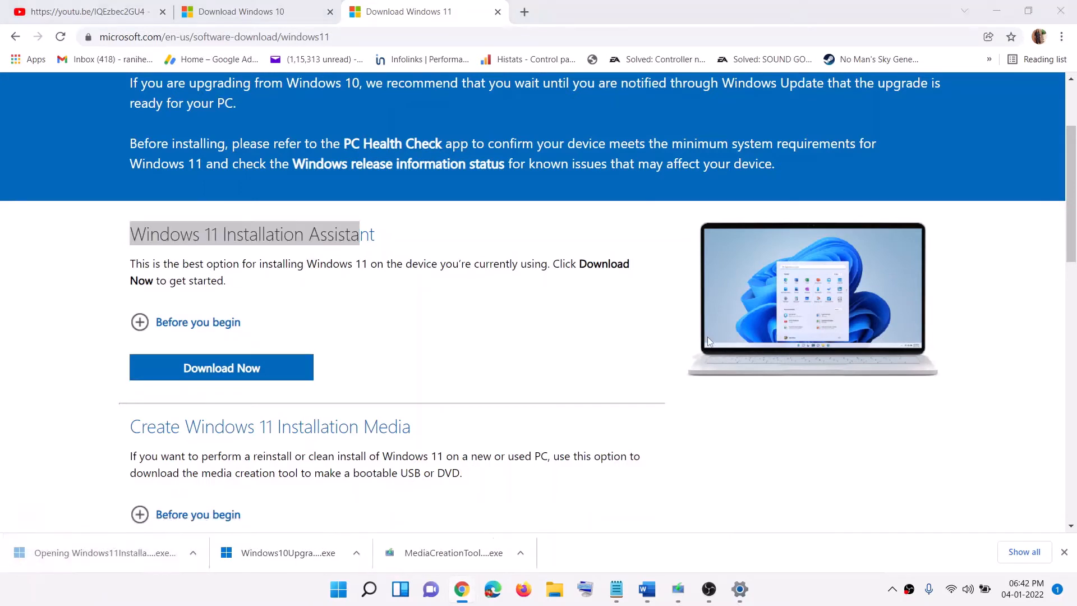
{"action": "left_click", "coordinate": [437, 416]}
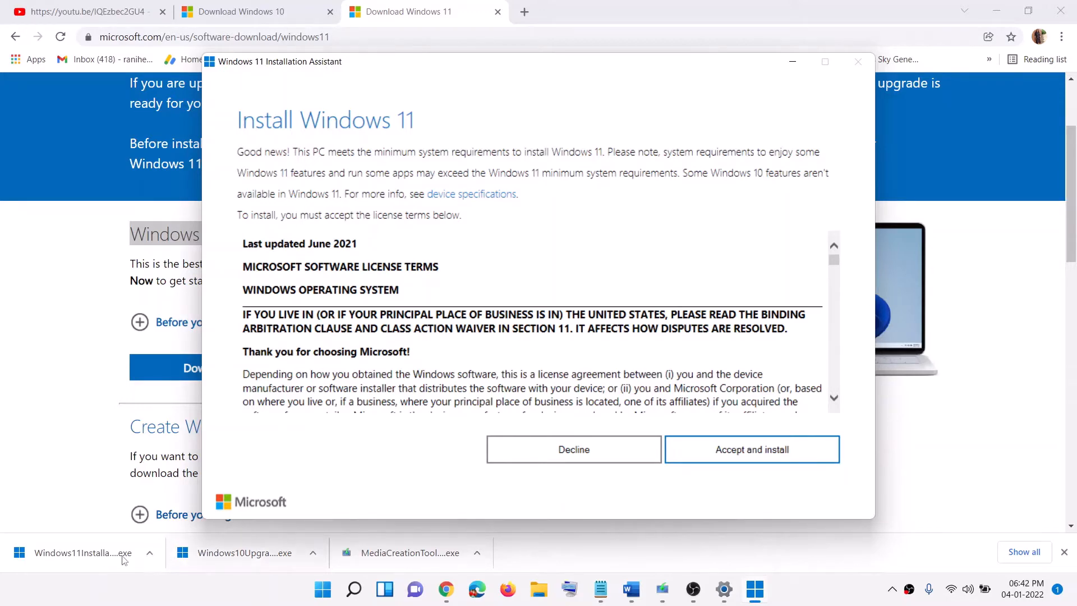
Step: Locate the Windows11InstallationAssistant file in the Downloads folder and open its compatibility properties
{"action": "left_click", "coordinate": [149, 553]}
{"action": "left_click", "coordinate": [191, 503]}
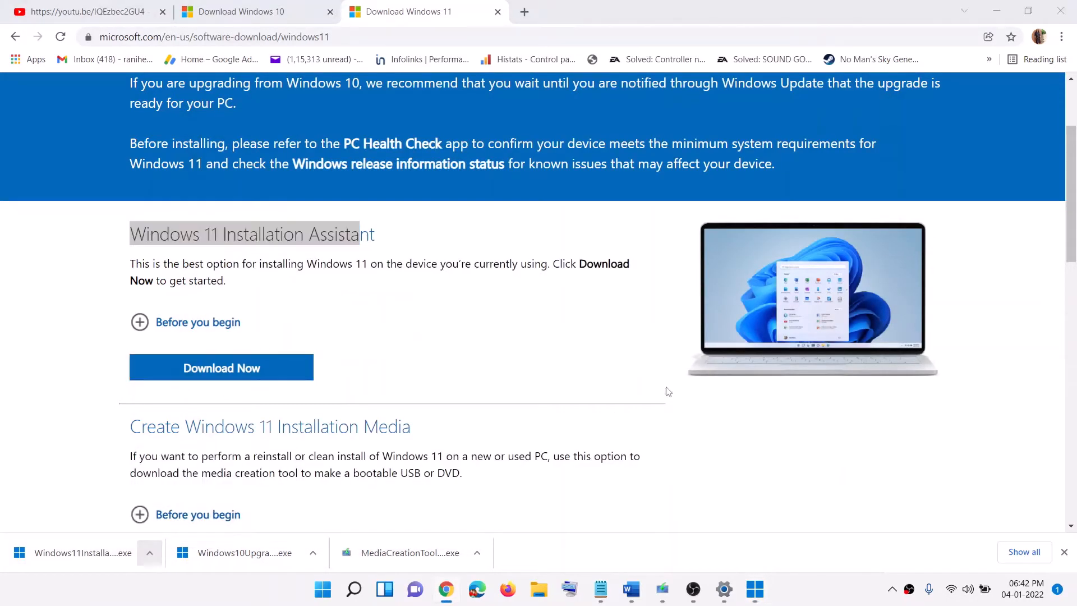
{"action": "left_click", "coordinate": [58, 144]}
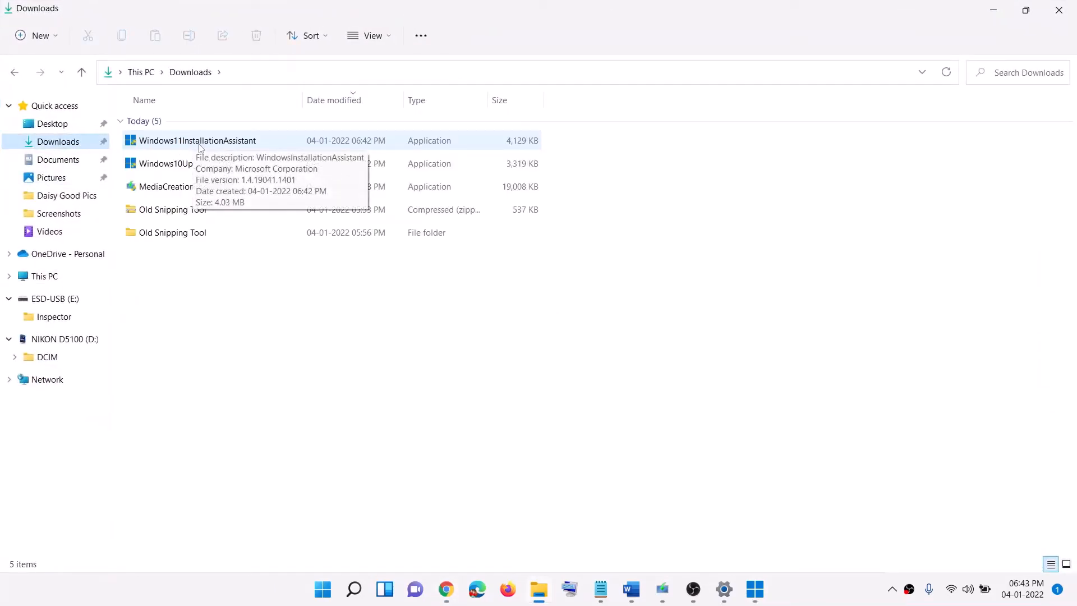
{"action": "left_click", "coordinate": [217, 151]}
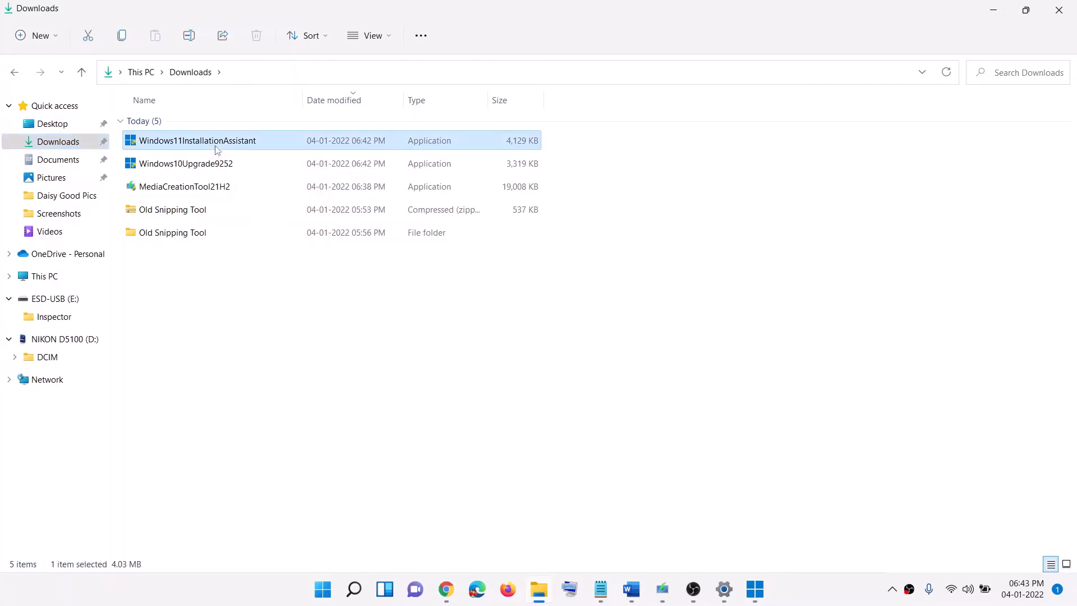
{"action": "right_click", "coordinate": [217, 151]}
{"action": "left_click", "coordinate": [260, 306]}
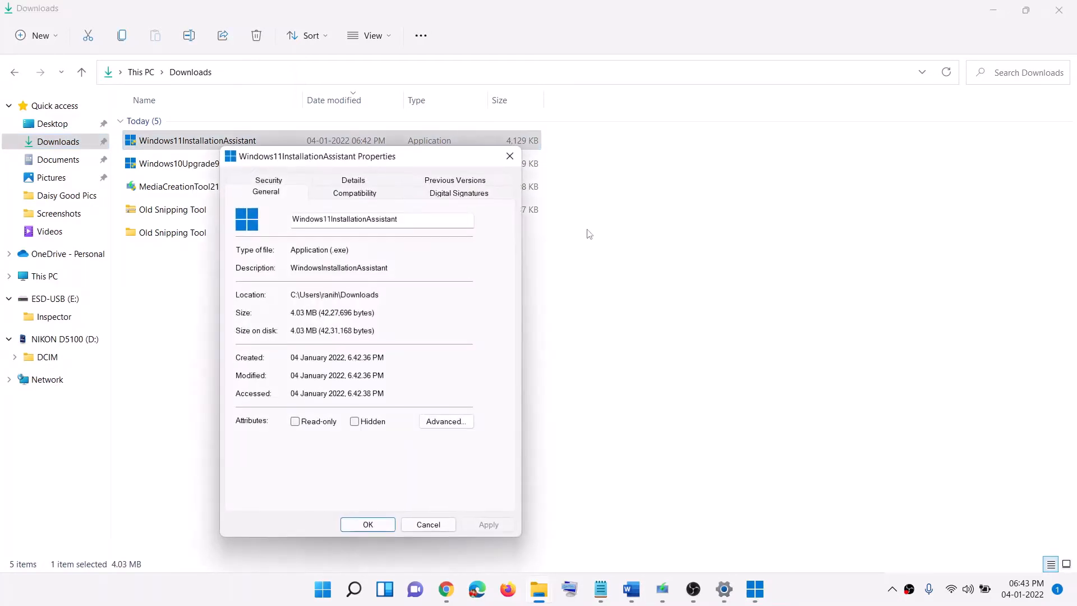
{"action": "left_click", "coordinate": [365, 194]}
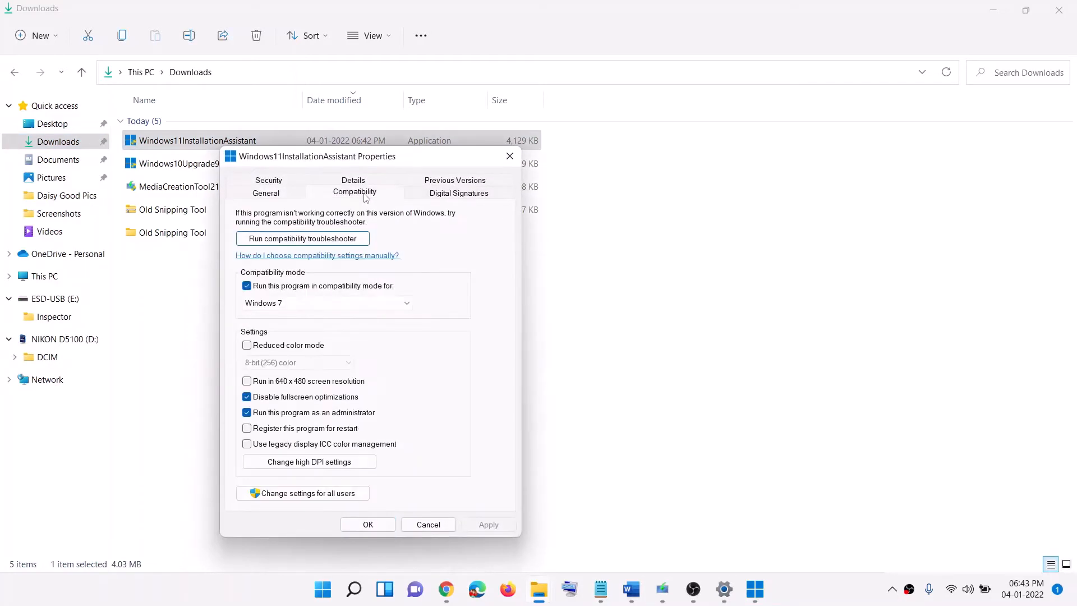
Step: Choose Windows 8 as the compatibility version, turn off compatibility mode for the installer, and apply the properties
{"action": "left_click", "coordinate": [248, 287]}
{"action": "left_click", "coordinate": [248, 286]}
{"action": "left_click", "coordinate": [314, 303]}
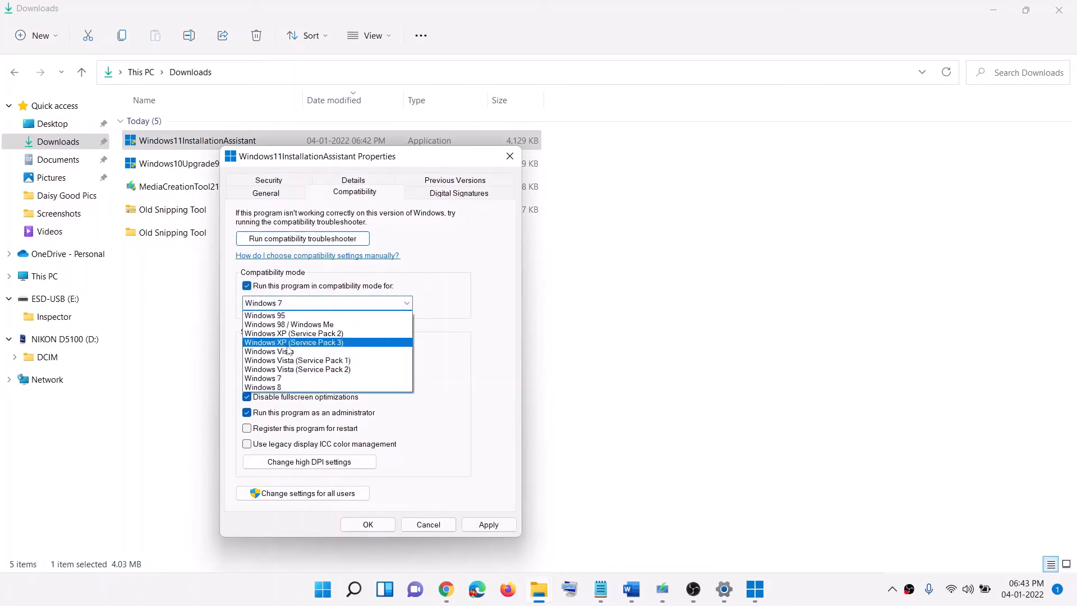
{"action": "left_click", "coordinate": [269, 387]}
{"action": "left_click", "coordinate": [248, 285]}
{"action": "left_click", "coordinate": [489, 524]}
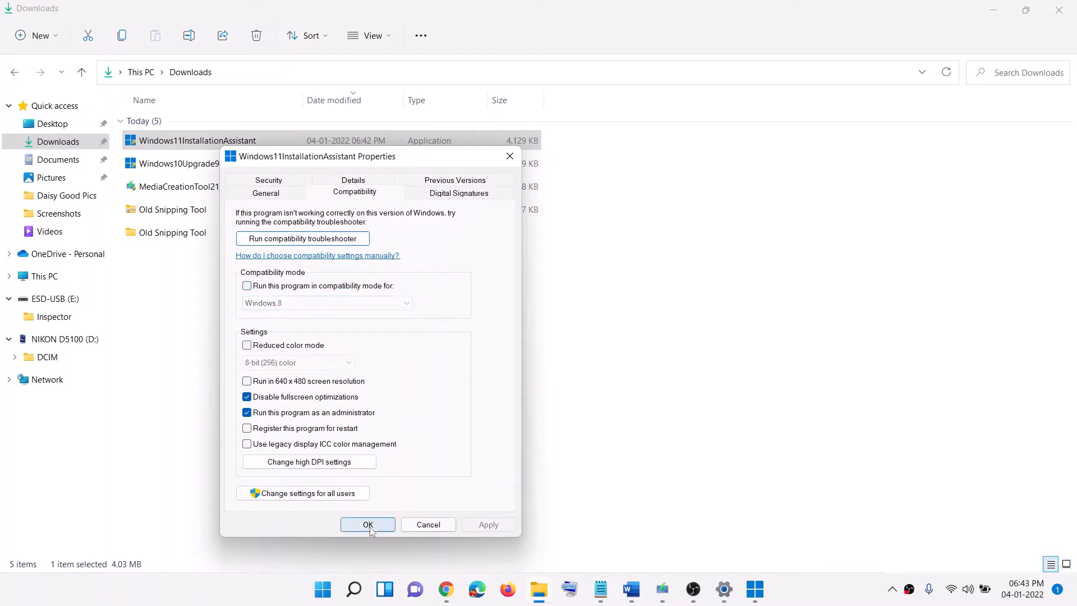
{"action": "left_click", "coordinate": [370, 529]}
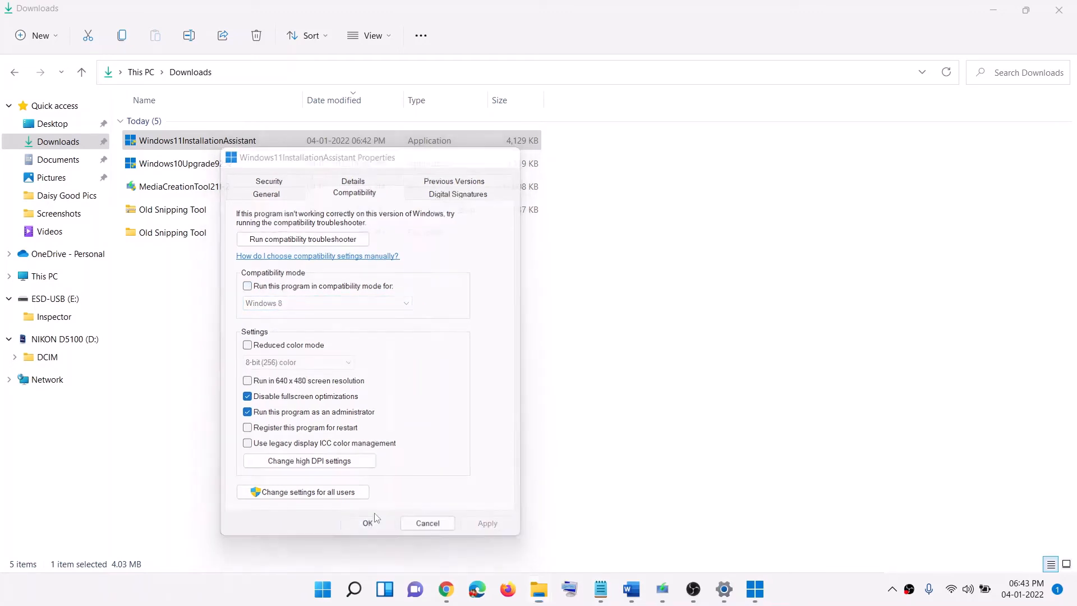
Step: Run Windows11InstallationAssistant from the Downloads folder and accept the license terms to start the installation
{"action": "double_click", "coordinate": [191, 143]}
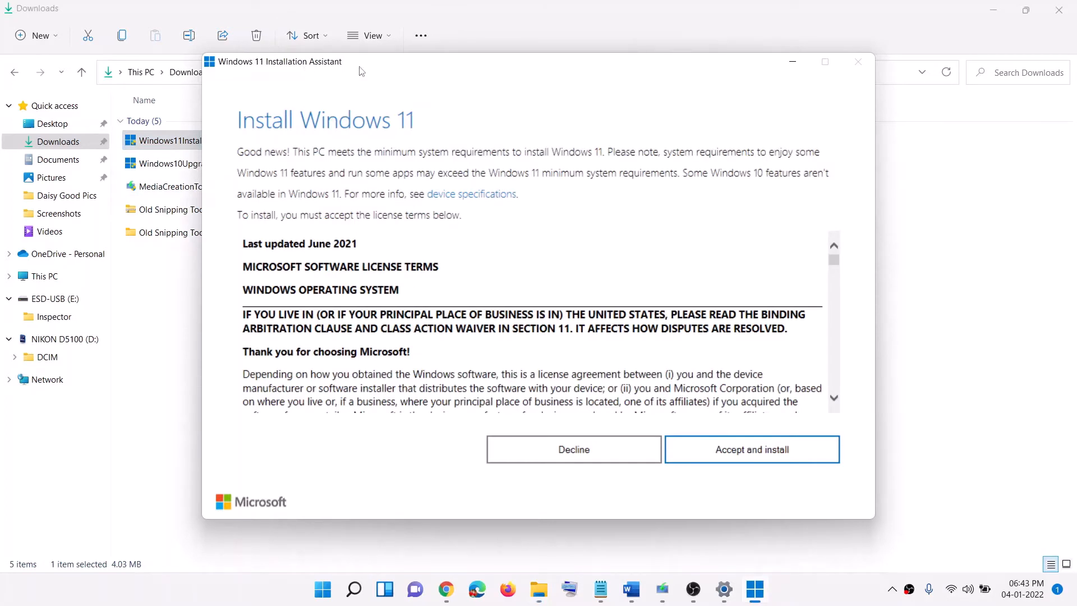
{"action": "left_click", "coordinate": [772, 456]}
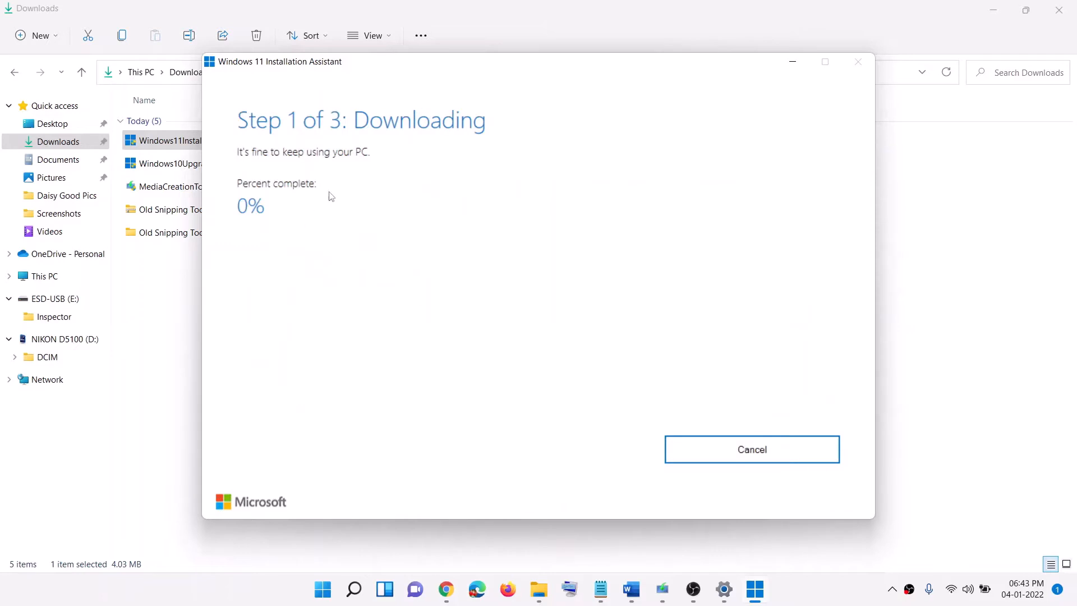
{"action": "left_click", "coordinate": [1010, 177]}
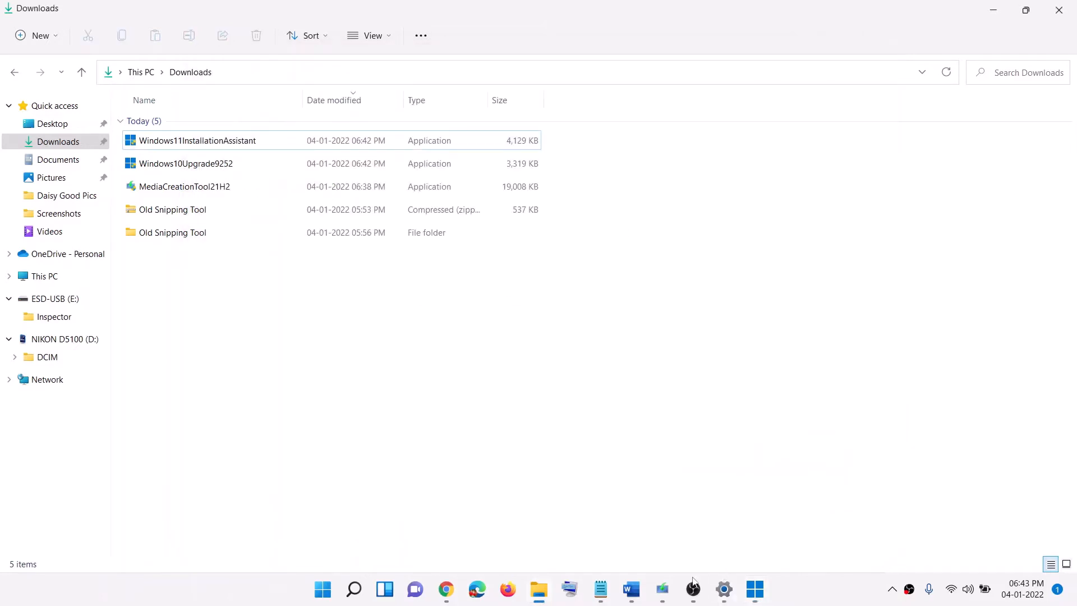
Step: Return to the Word instructions and go to Step 3, Reset Windows Update Components
{"action": "left_click", "coordinate": [631, 587]}
{"action": "scroll", "coordinate": [340, 364], "scroll_direction": "down", "scroll_amount": 5}
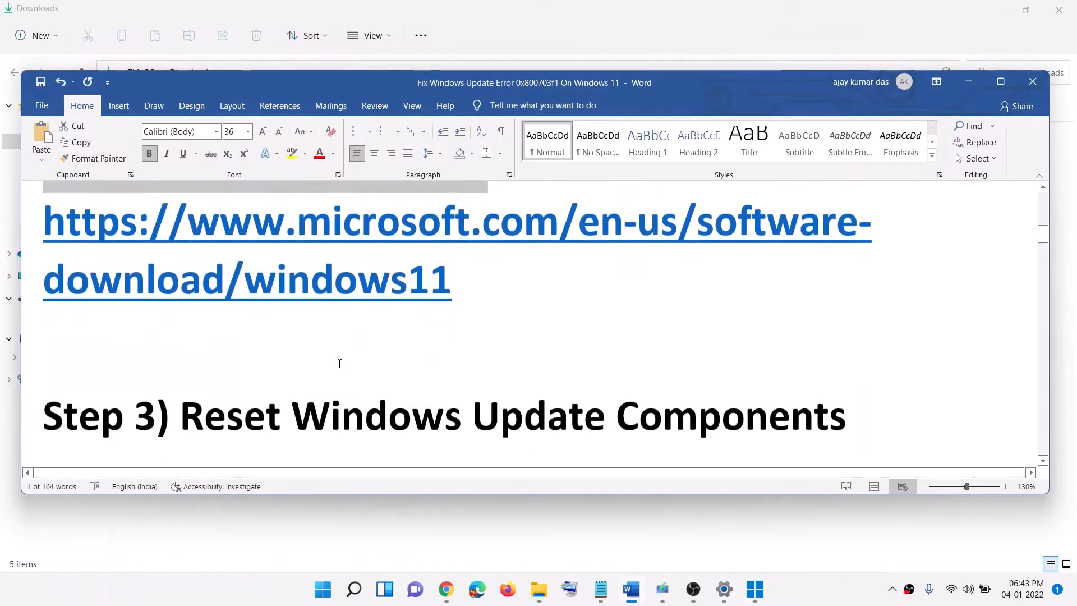
Step: Copy all Step 3 commands in the Word instructions, from "SC config trustedinstaller start=auto" through "net start appidsvc"
{"action": "scroll", "coordinate": [340, 364], "scroll_direction": "down", "scroll_amount": 2}
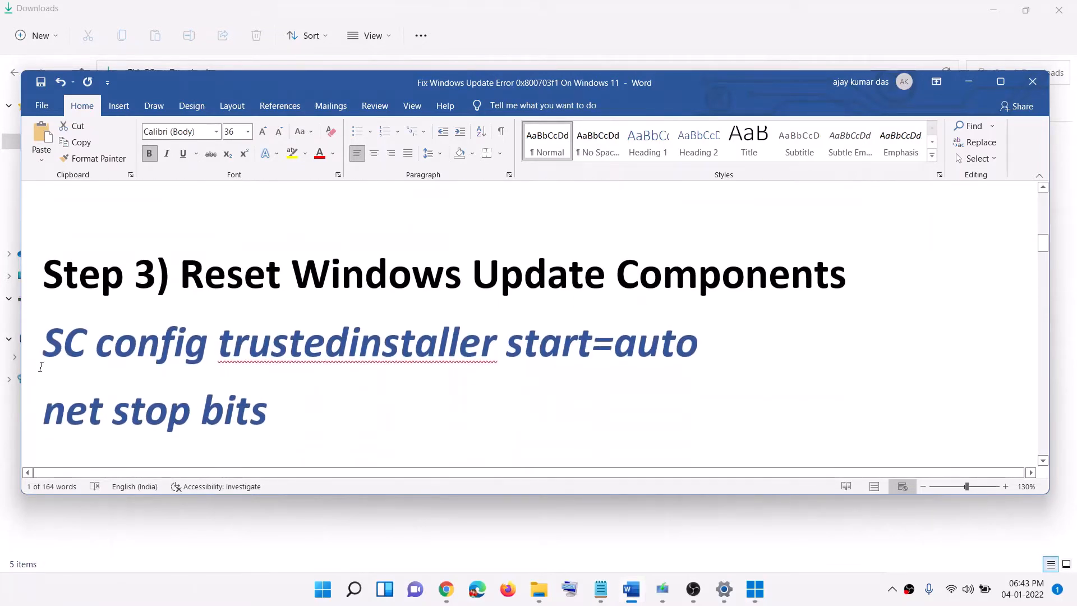
{"action": "scroll", "coordinate": [40, 367], "scroll_direction": "down", "scroll_amount": 1}
{"action": "left_click_drag", "start_coordinate": [50, 296], "coordinate": [368, 230]}
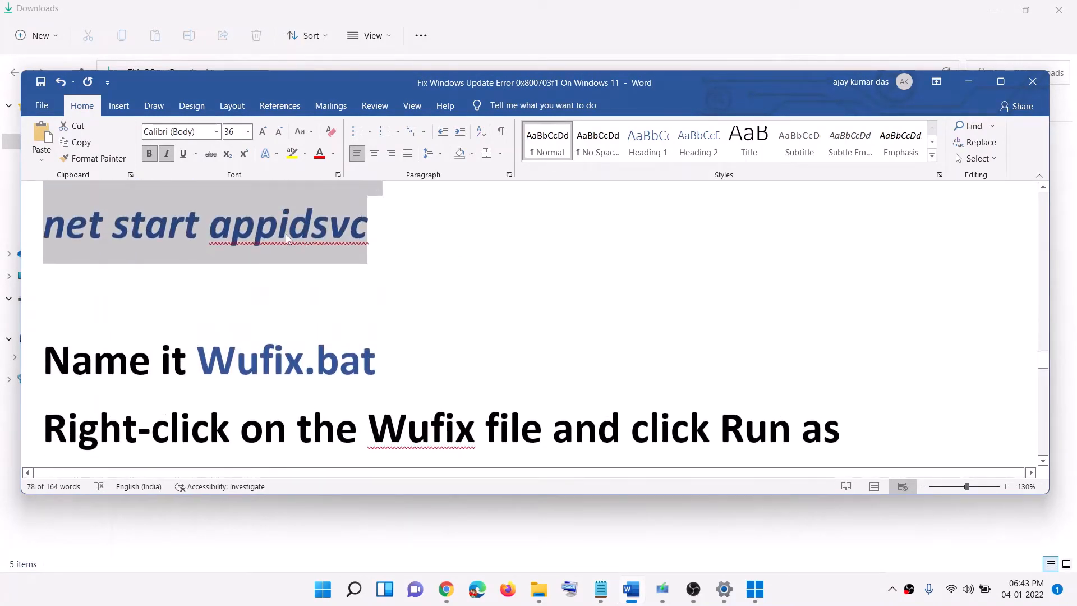
{"action": "right_click", "coordinate": [286, 234]}
{"action": "left_click", "coordinate": [324, 261]}
Step: Open Notepad and paste the copied Windows Update reset commands into the blank document
{"action": "left_click", "coordinate": [323, 590]}
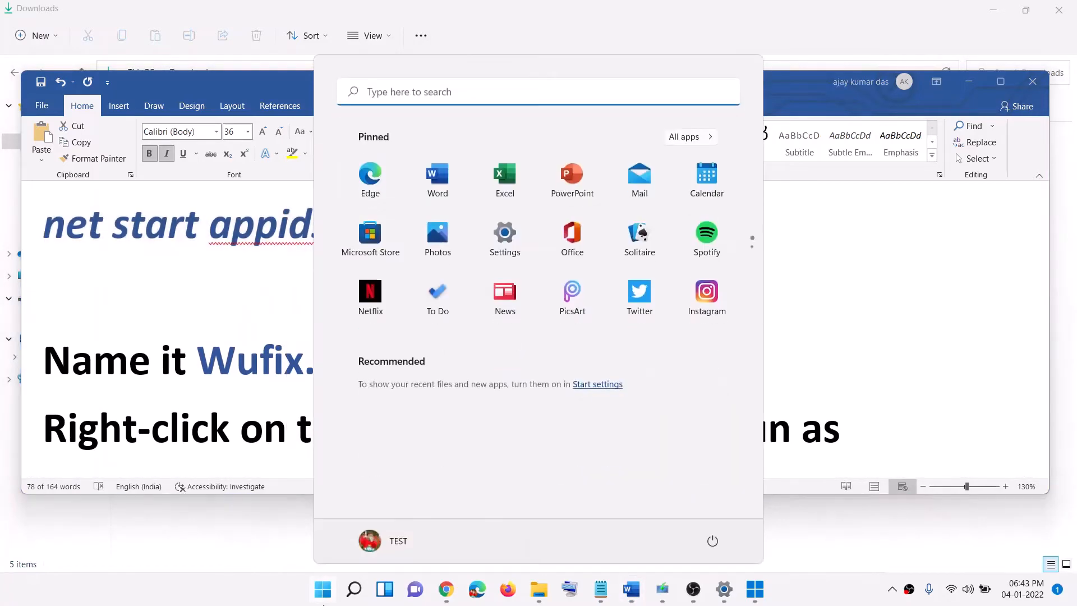
{"action": "type", "text": "note"}
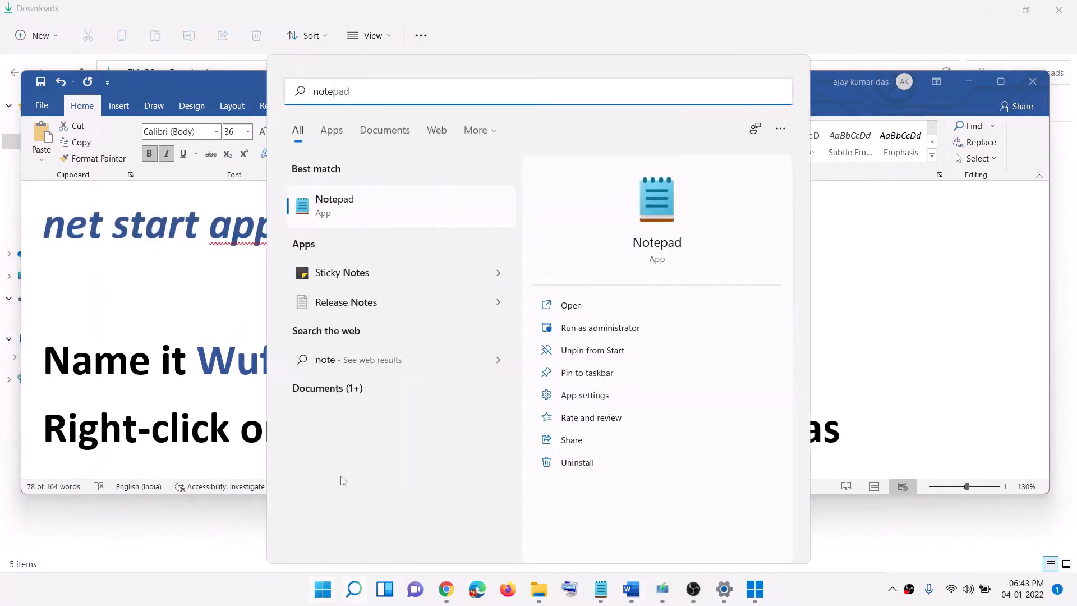
{"action": "left_click", "coordinate": [402, 208]}
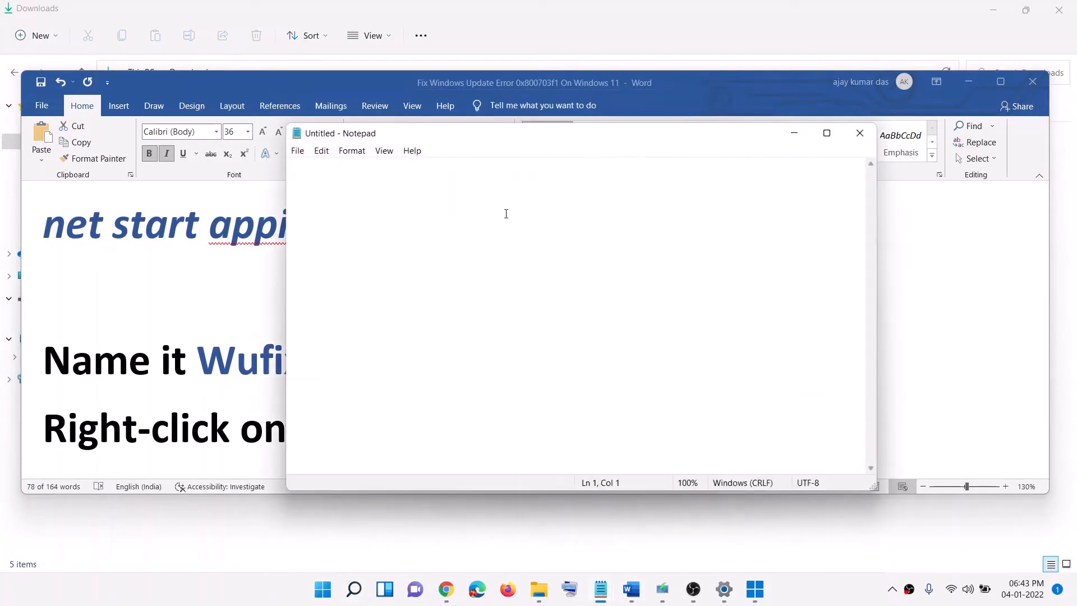
{"action": "key", "text": "ctrl+v"}
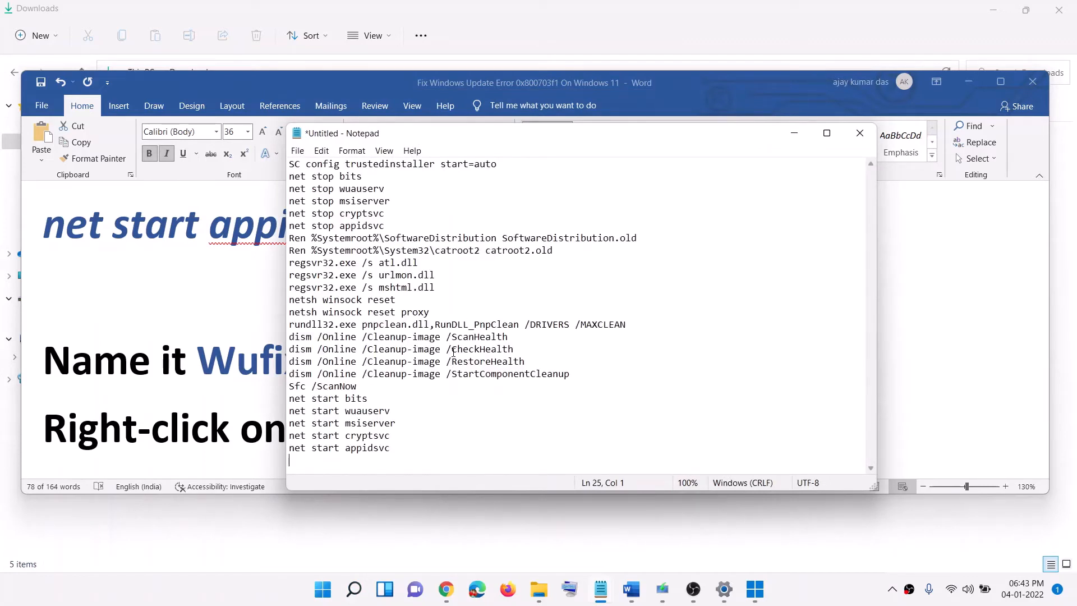
Step: Save the Notepad commands to the Desktop as Wufix.bat, copying the file name from the Word instructions
{"action": "left_click", "coordinate": [297, 151]}
{"action": "left_click", "coordinate": [343, 226]}
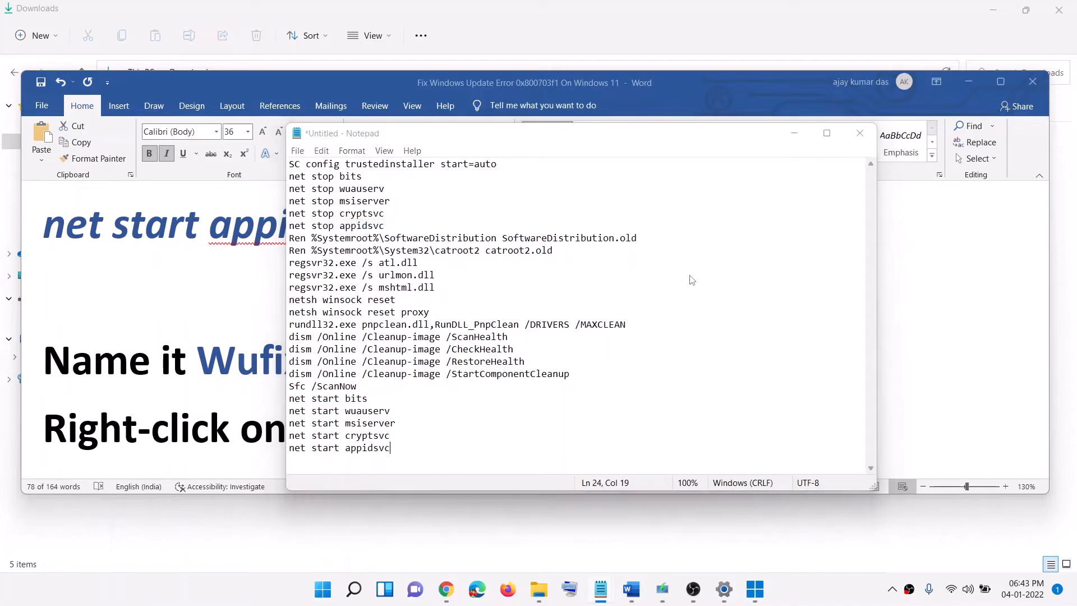
{"action": "scroll", "coordinate": [348, 290], "scroll_direction": "up", "scroll_amount": 5}
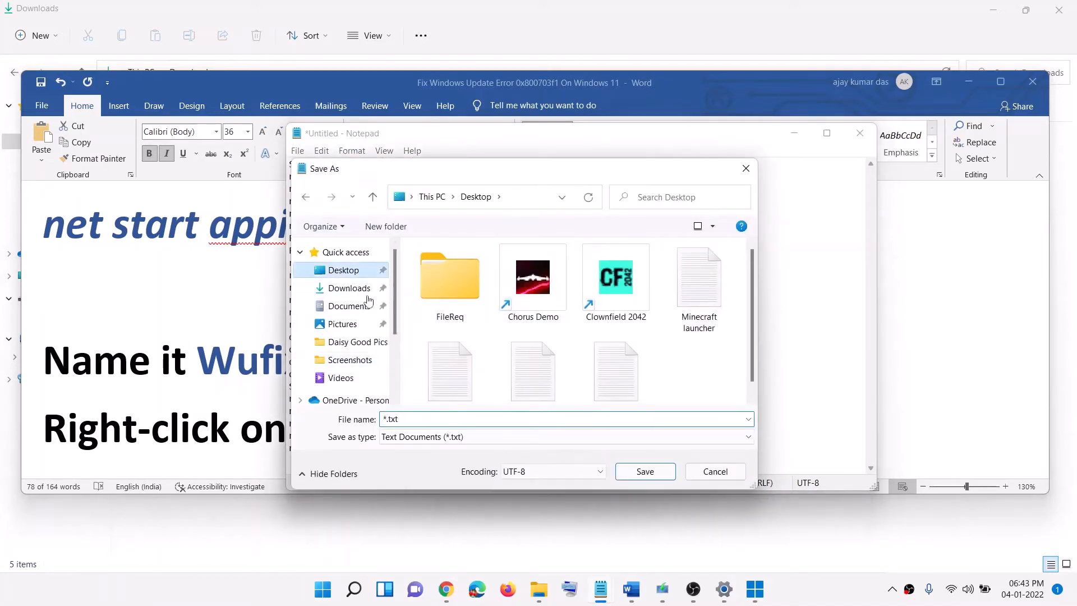
{"action": "left_click", "coordinate": [230, 371]}
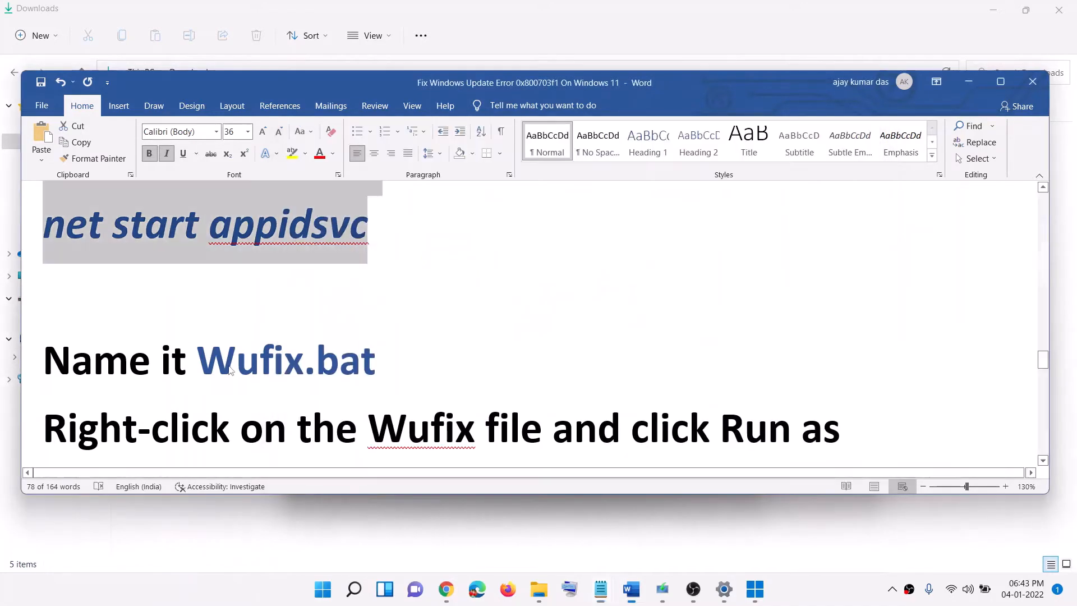
{"action": "left_click_drag", "start_coordinate": [211, 362], "coordinate": [347, 353]}
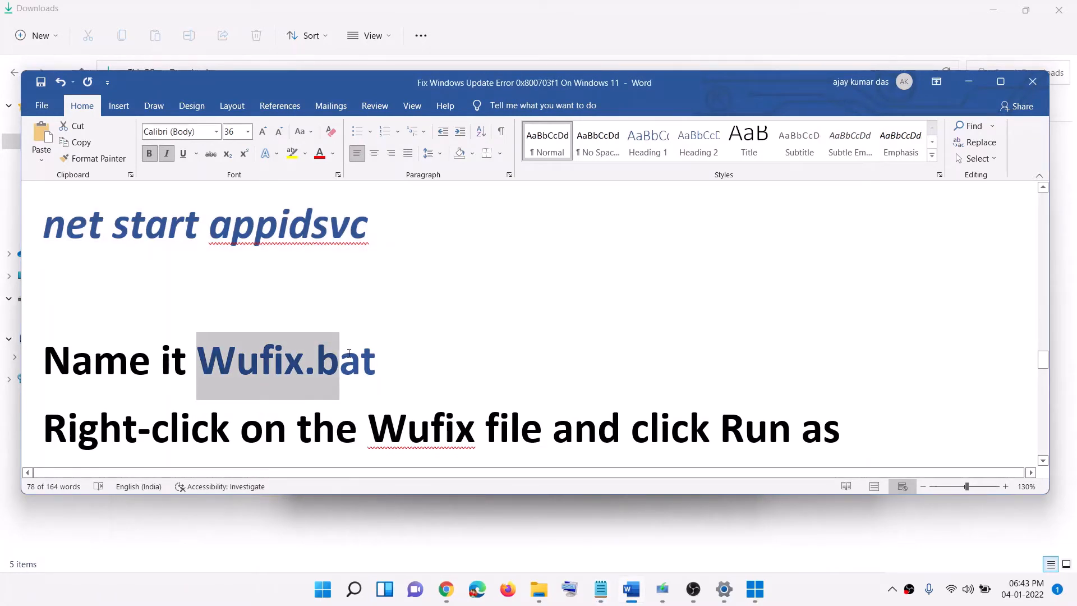
{"action": "left_click_drag", "start_coordinate": [349, 354], "coordinate": [376, 359]}
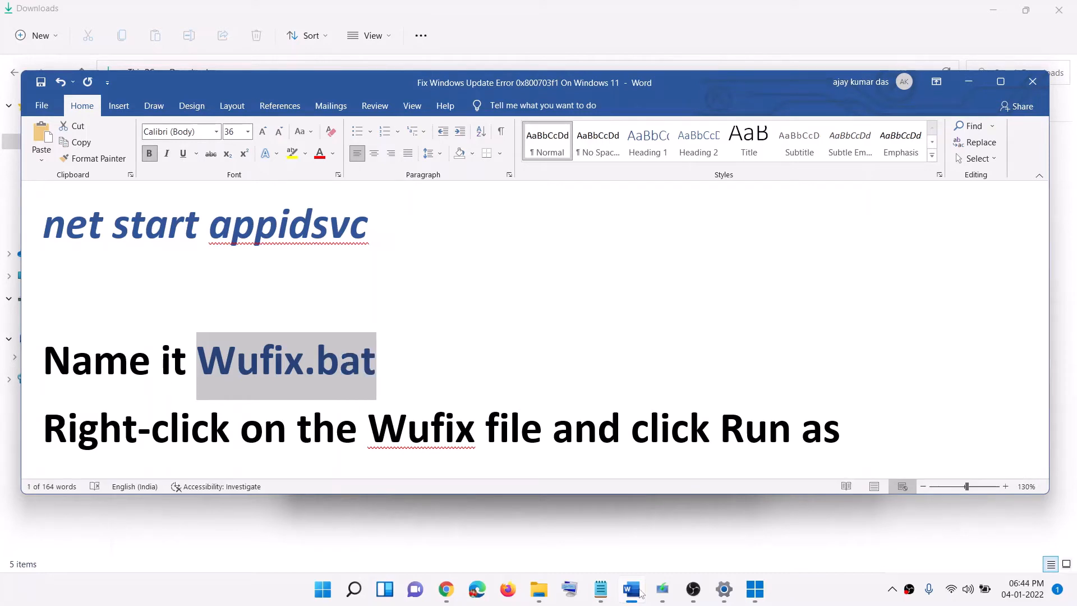
{"action": "left_click", "coordinate": [600, 589]}
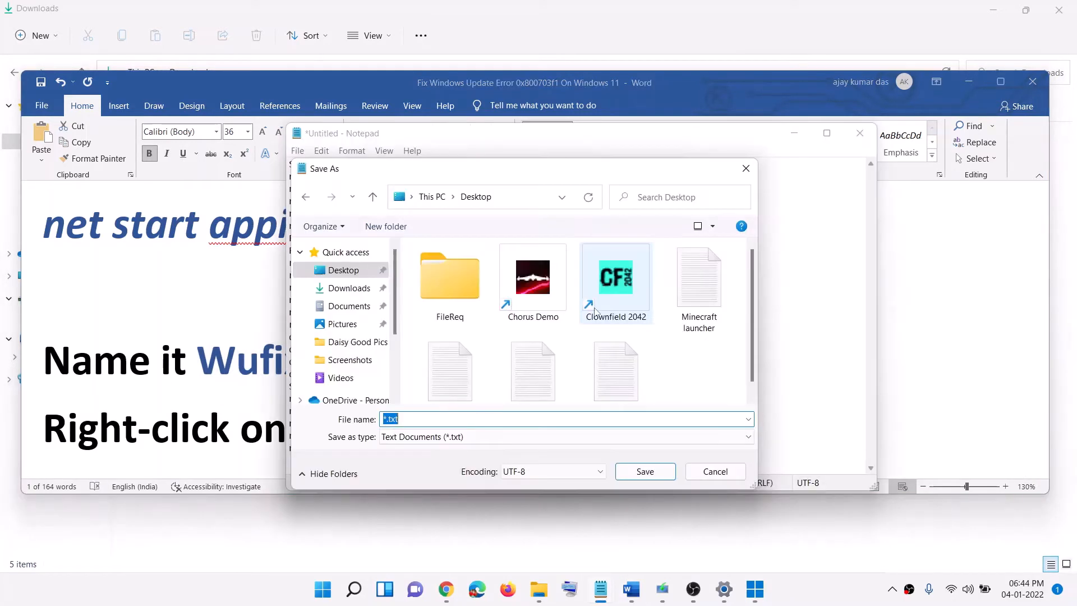
{"action": "key", "text": "ctrl+v"}
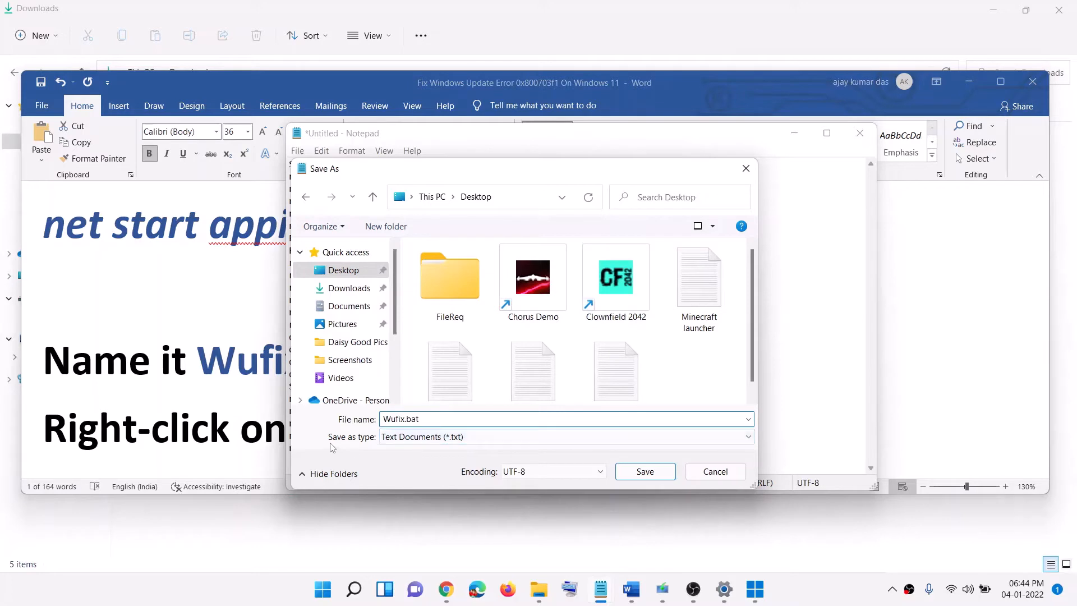
{"action": "left_click", "coordinate": [385, 439]}
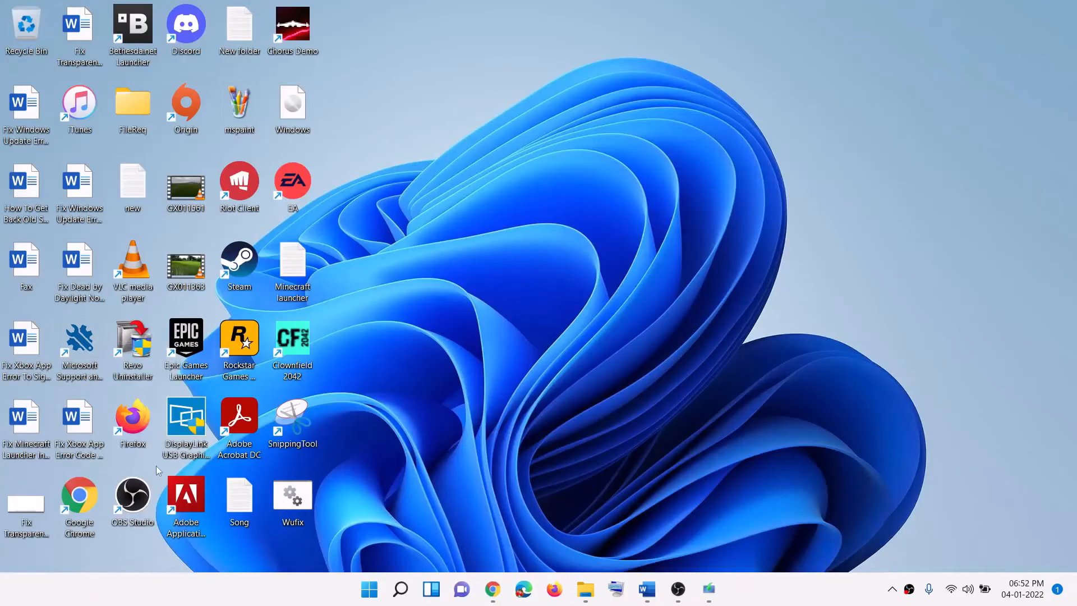
Step: Run the Wufix batch file on the desktop as administrator and move its command window toward the middle of the screen
{"action": "right_click", "coordinate": [297, 506]}
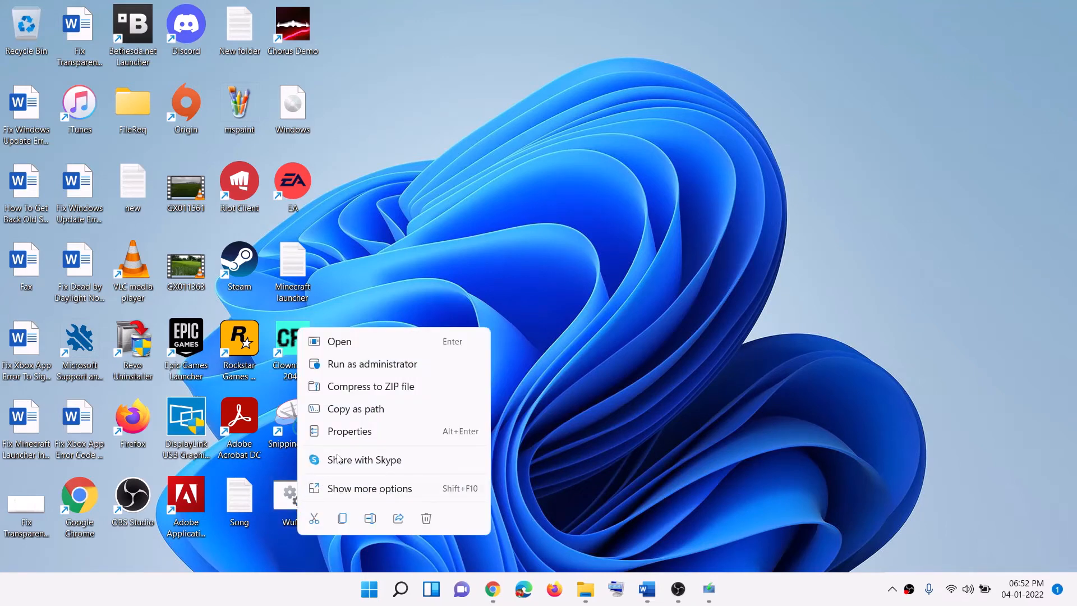
{"action": "left_click", "coordinate": [396, 364]}
{"action": "left_click", "coordinate": [459, 401]}
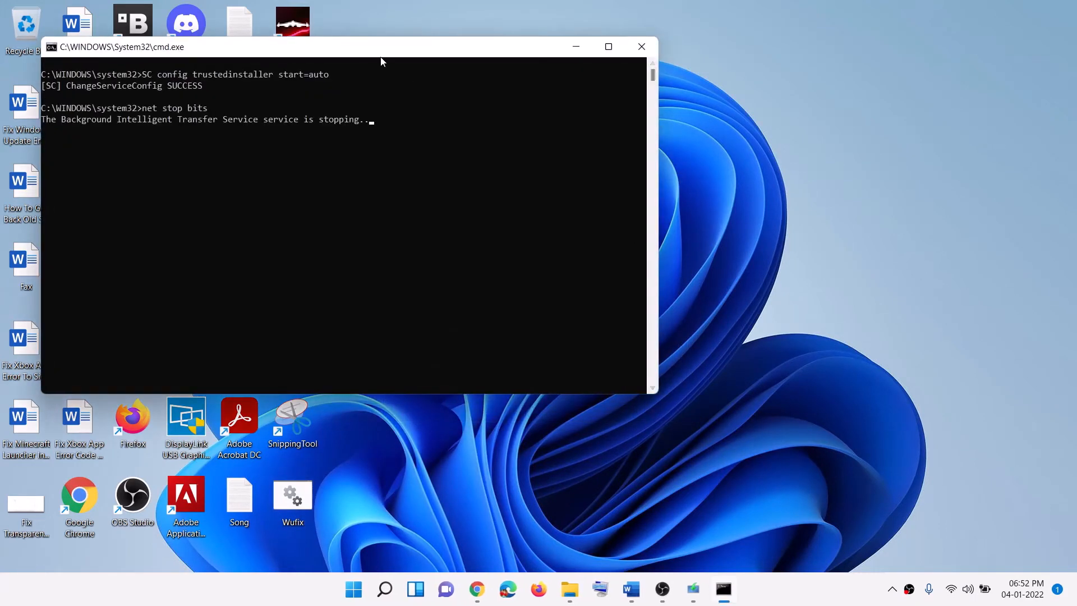
{"action": "left_click_drag", "start_coordinate": [379, 53], "coordinate": [528, 106]}
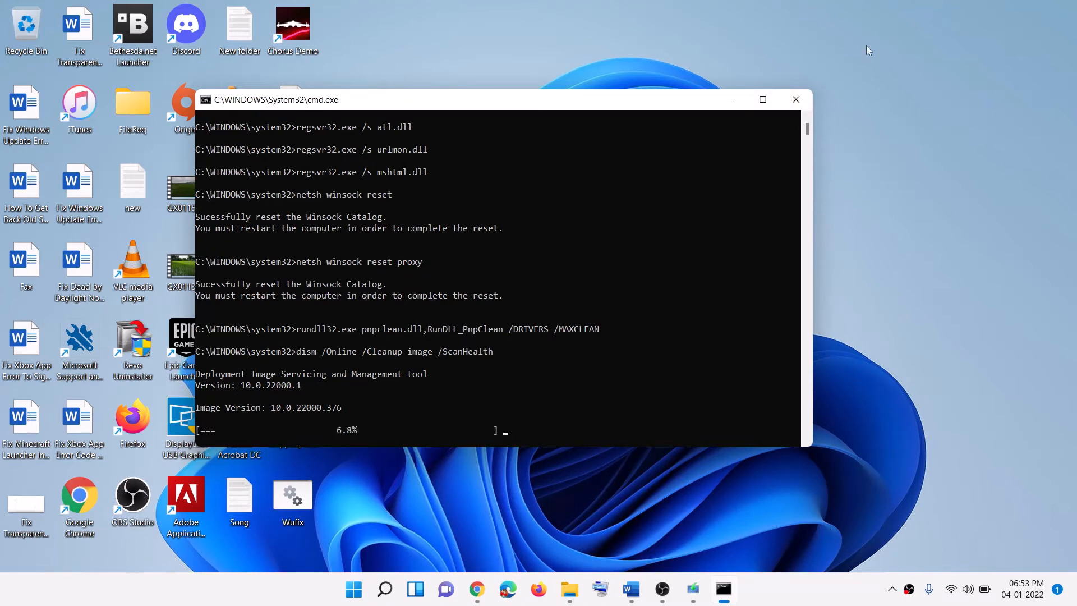
Step: View the Restart option among the Windows power choices without restarting, and return to the running command window
{"action": "left_click", "coordinate": [352, 589]}
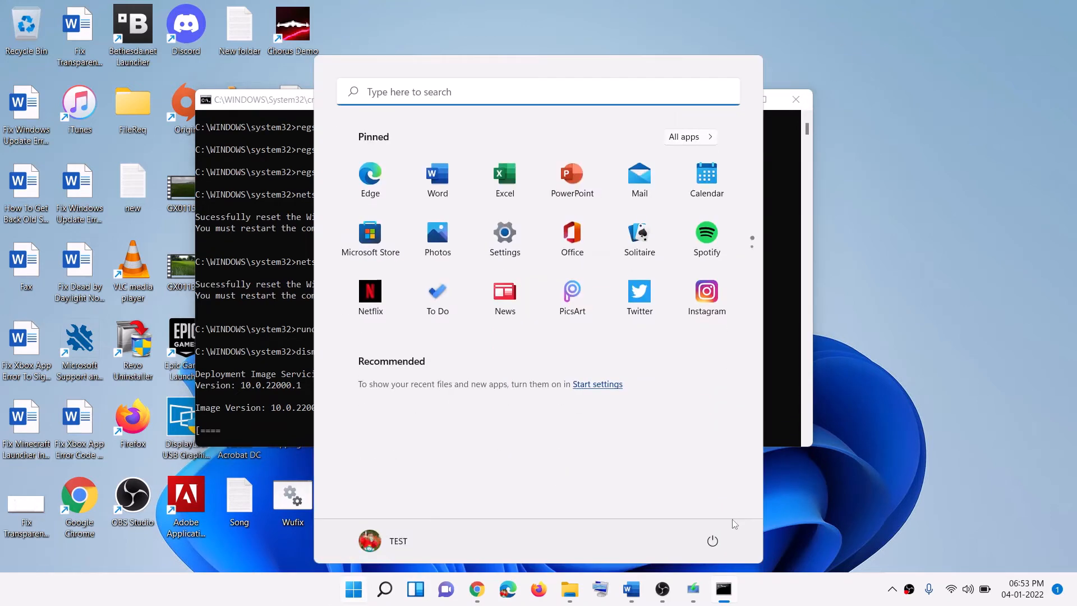
{"action": "left_click", "coordinate": [712, 541]}
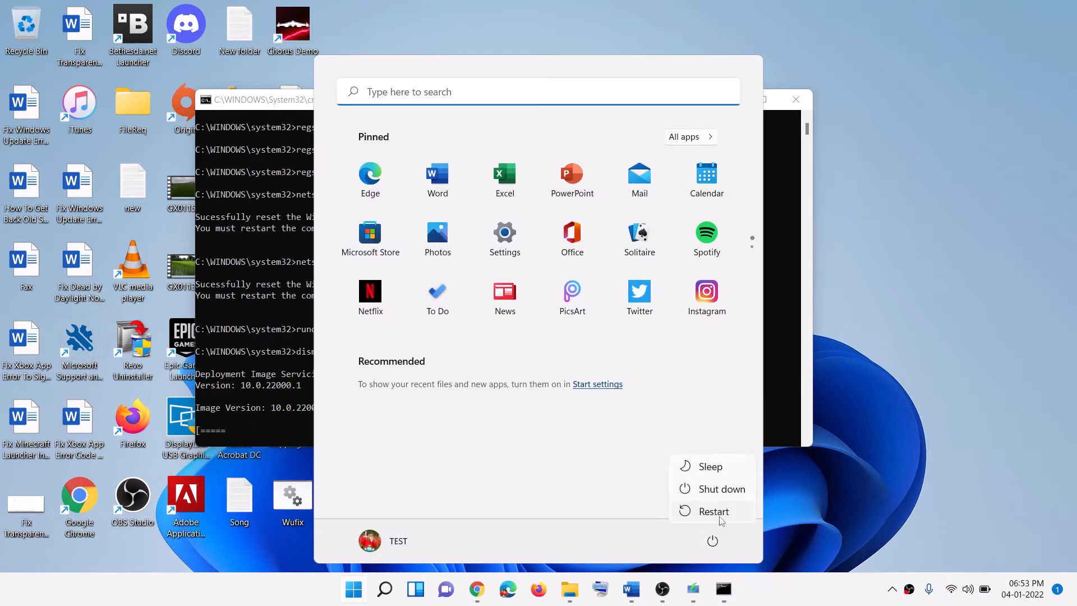
{"action": "left_click", "coordinate": [235, 97]}
{"action": "left_click", "coordinate": [277, 239]}
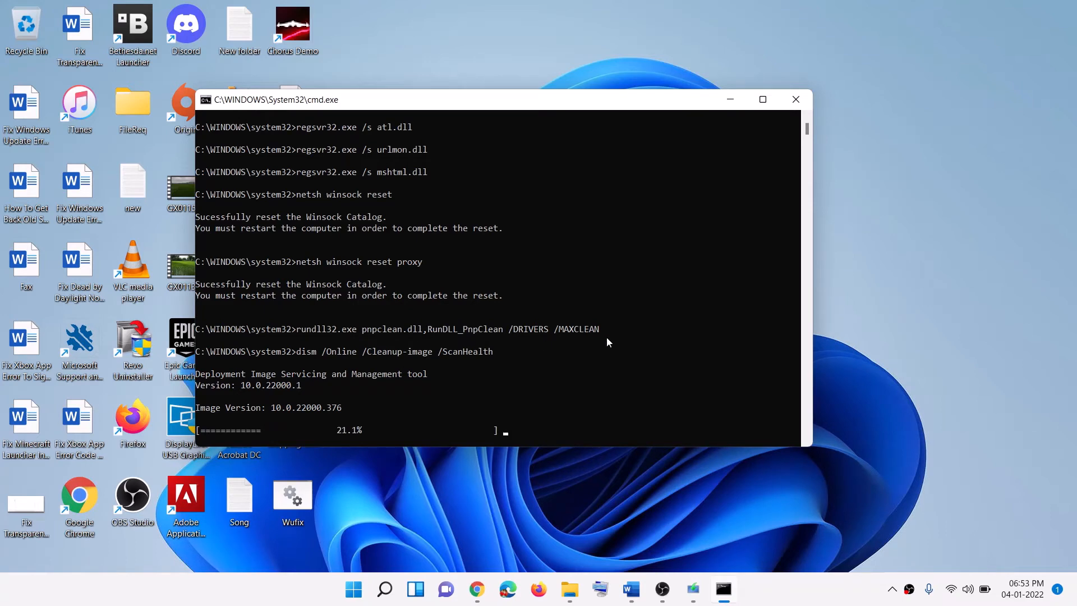
Step: Find Step 4, Use Media Creation Tool, in the Word instructions and switch to the Download Windows 10 page in Chrome
{"action": "left_click", "coordinate": [638, 590]}
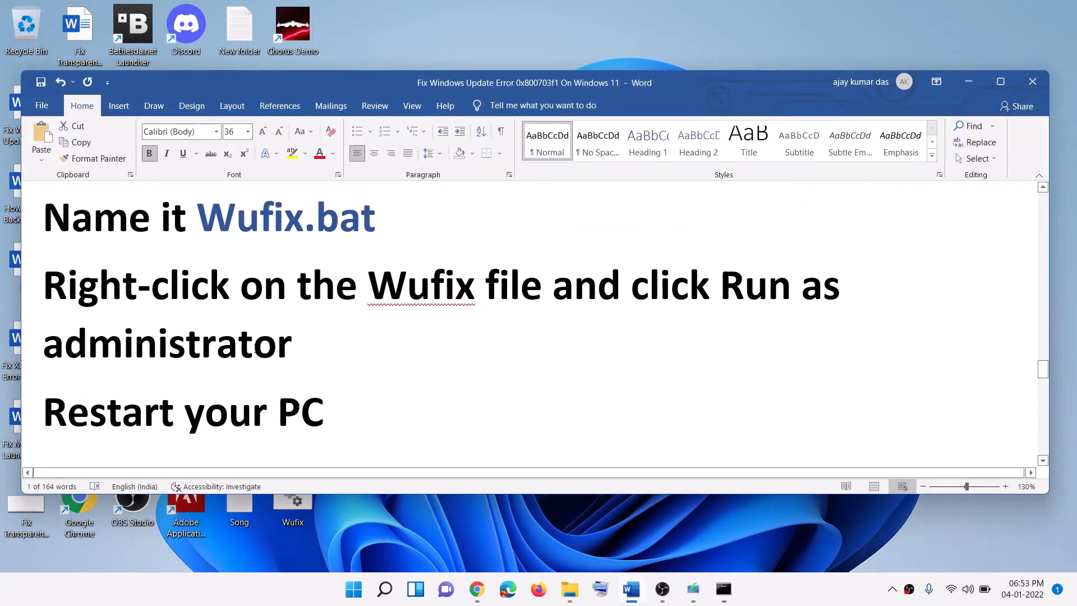
{"action": "scroll", "coordinate": [255, 348], "scroll_direction": "down", "scroll_amount": 6}
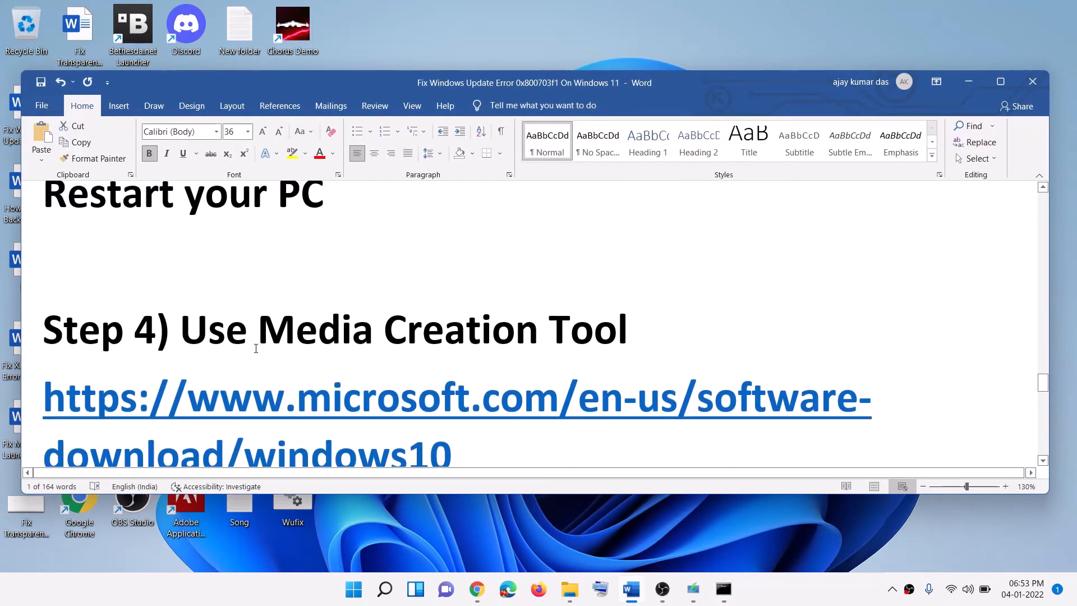
{"action": "scroll", "coordinate": [256, 348], "scroll_direction": "down", "scroll_amount": 2}
{"action": "left_click_drag", "start_coordinate": [463, 324], "coordinate": [337, 292]}
{"action": "left_click", "coordinate": [477, 589]}
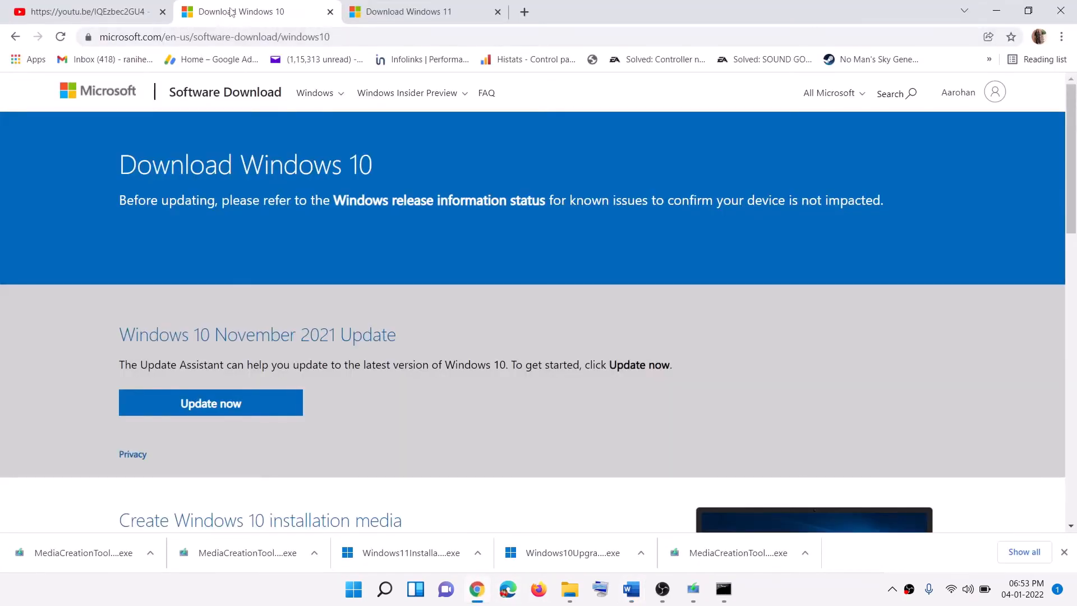
Step: Download and run the Windows 10 media creation tool, accept its license terms and proceed with Upgrade this PC now
{"action": "scroll", "coordinate": [291, 381], "scroll_direction": "down", "scroll_amount": 4}
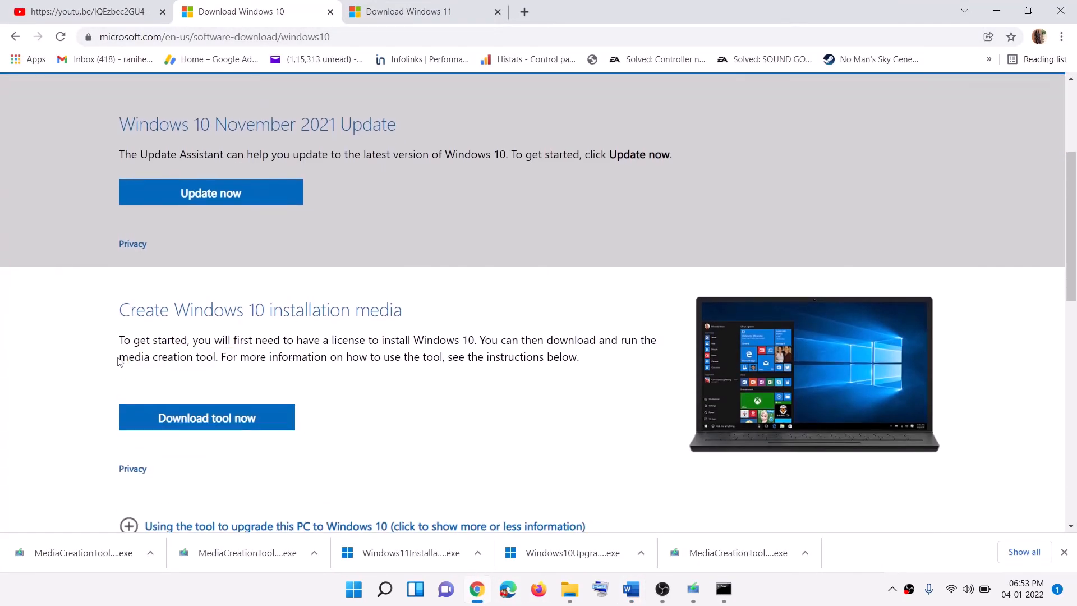
{"action": "left_click_drag", "start_coordinate": [119, 357], "coordinate": [220, 357]}
{"action": "left_click", "coordinate": [198, 427]}
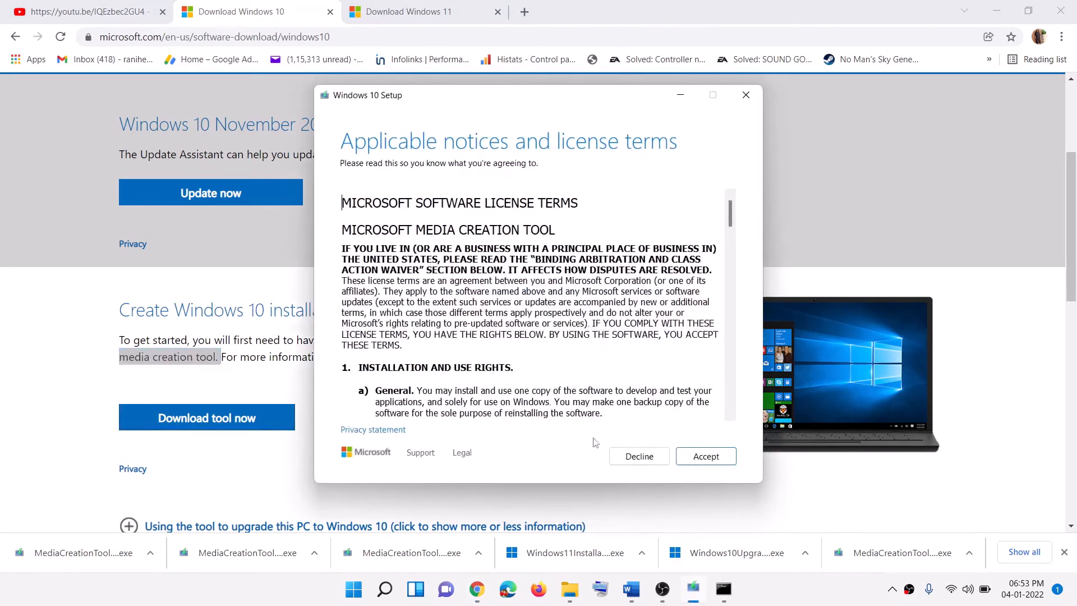
{"action": "left_click", "coordinate": [705, 455]}
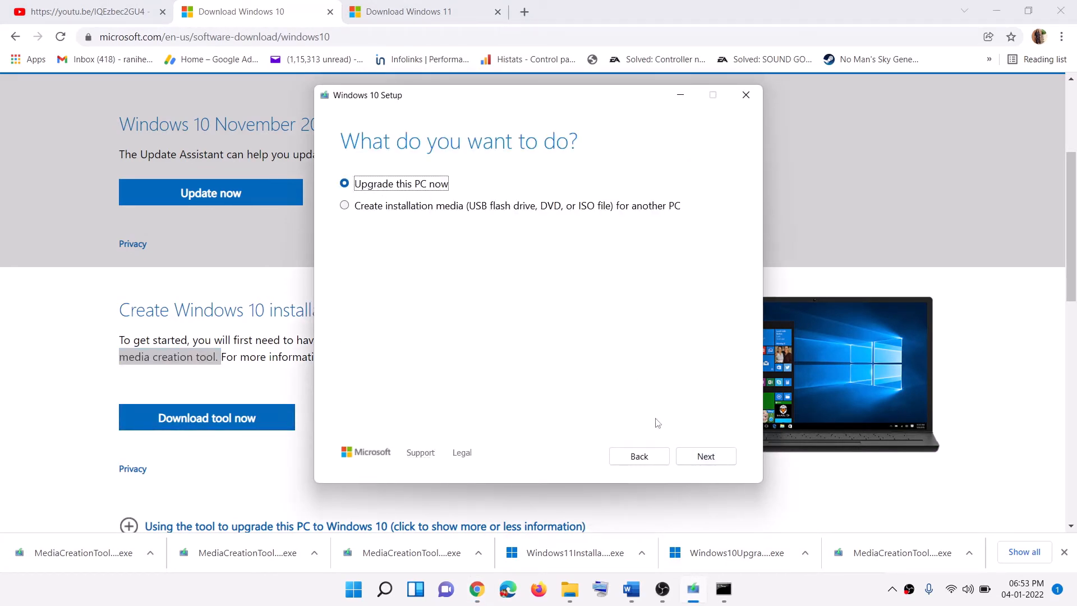
{"action": "left_click", "coordinate": [705, 458]}
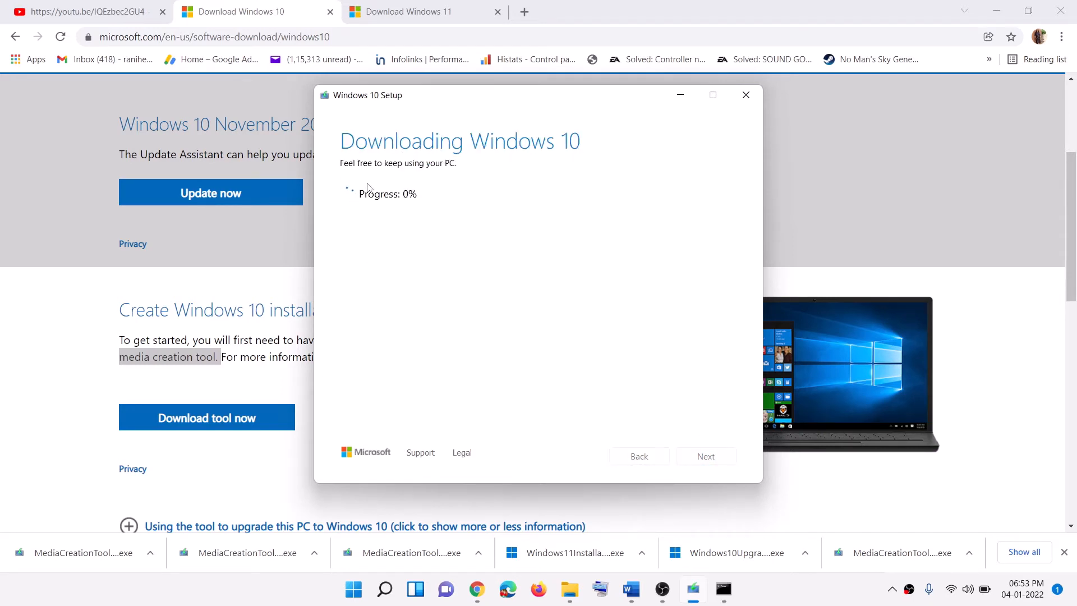
Step: Return to the Word instructions and examine the Windows 11 Setup "Ready to install" picture below the Step 4 links
{"action": "left_click", "coordinate": [633, 590]}
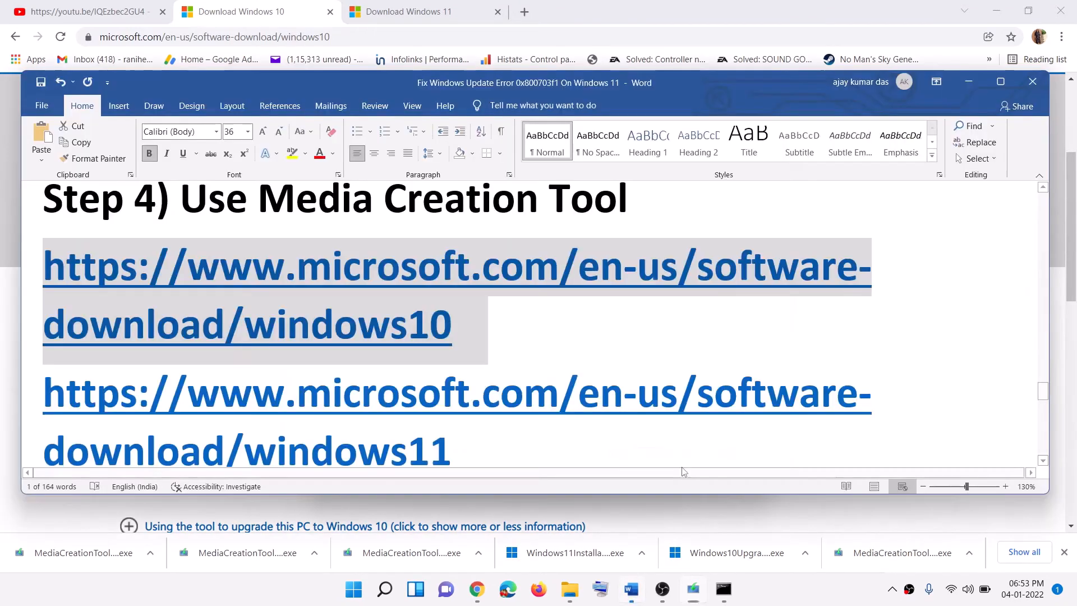
{"action": "scroll", "coordinate": [259, 377], "scroll_direction": "down", "scroll_amount": 4}
{"action": "scroll", "coordinate": [262, 380], "scroll_direction": "down", "scroll_amount": 3}
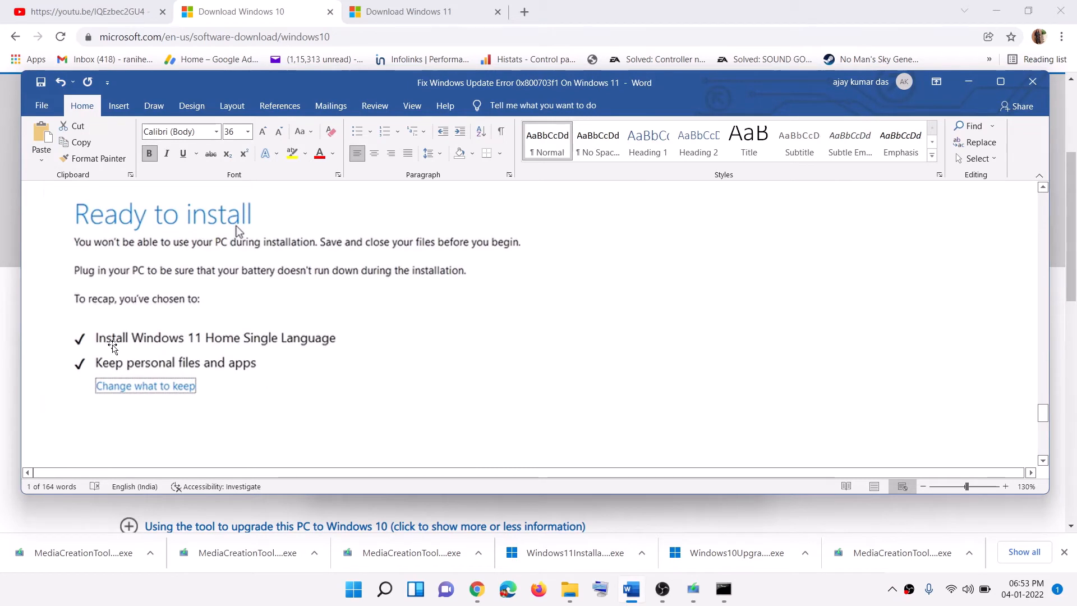
{"action": "scroll", "coordinate": [112, 342], "scroll_direction": "down", "scroll_amount": 2}
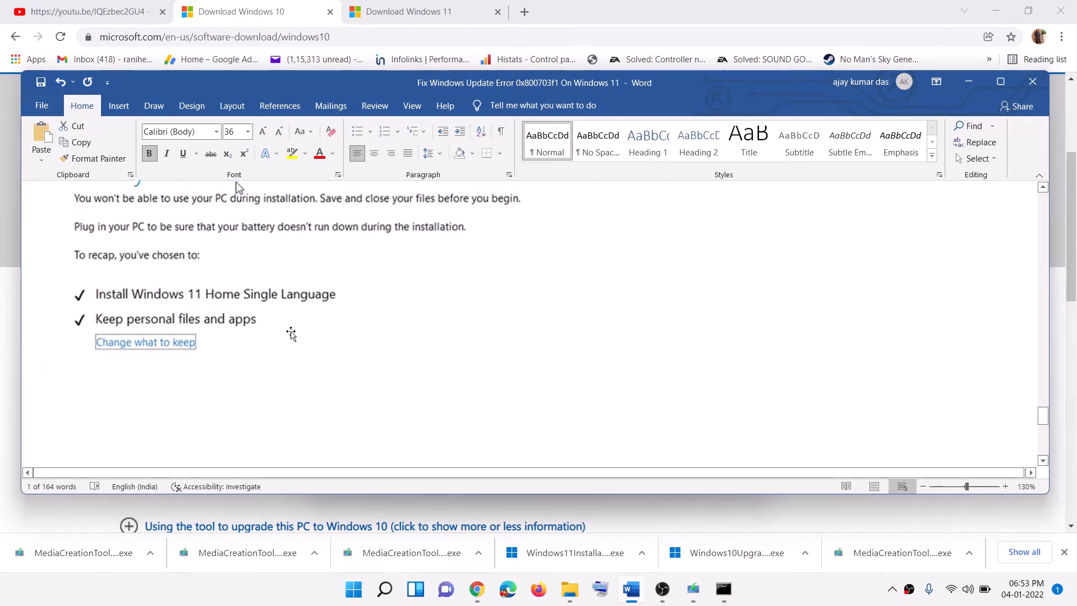
{"action": "scroll", "coordinate": [469, 348], "scroll_direction": "down", "scroll_amount": 6}
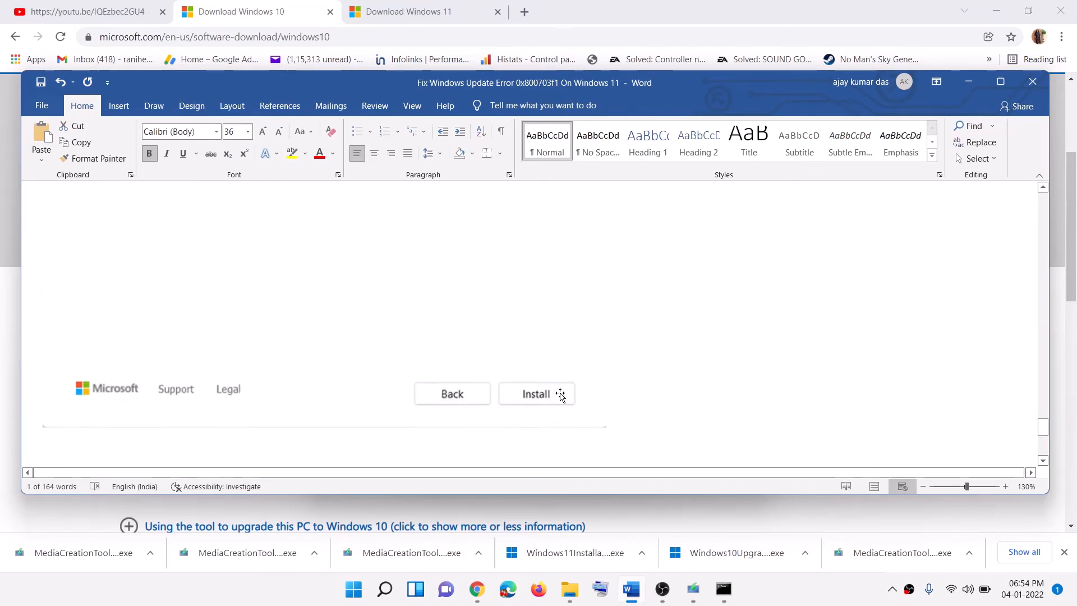
{"action": "scroll", "coordinate": [393, 339], "scroll_direction": "up", "scroll_amount": 15}
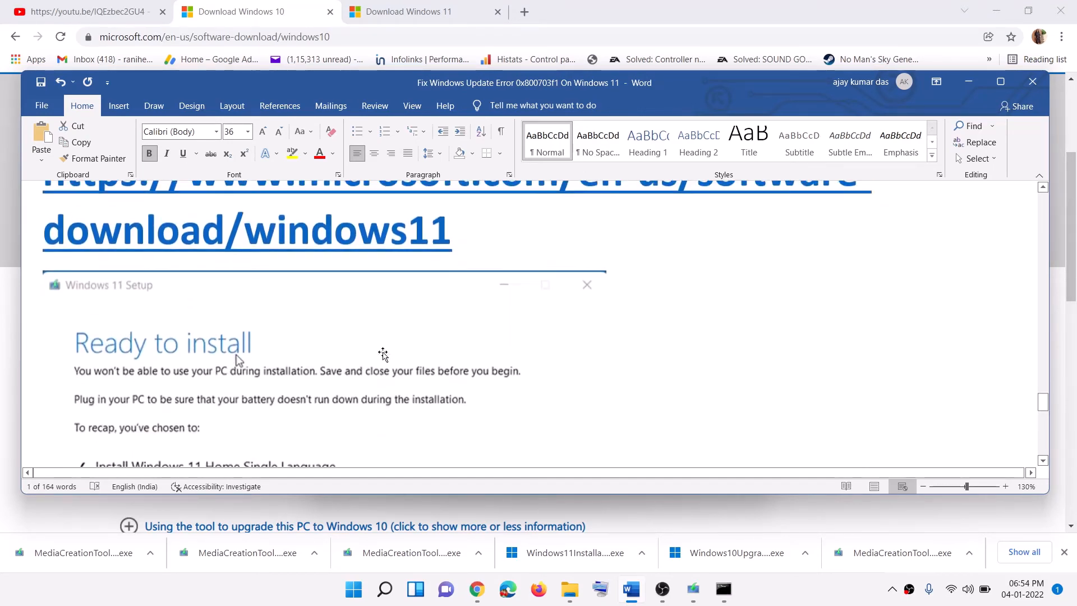
{"action": "scroll", "coordinate": [385, 351], "scroll_direction": "up", "scroll_amount": 3}
{"action": "scroll", "coordinate": [395, 298], "scroll_direction": "down", "scroll_amount": 1}
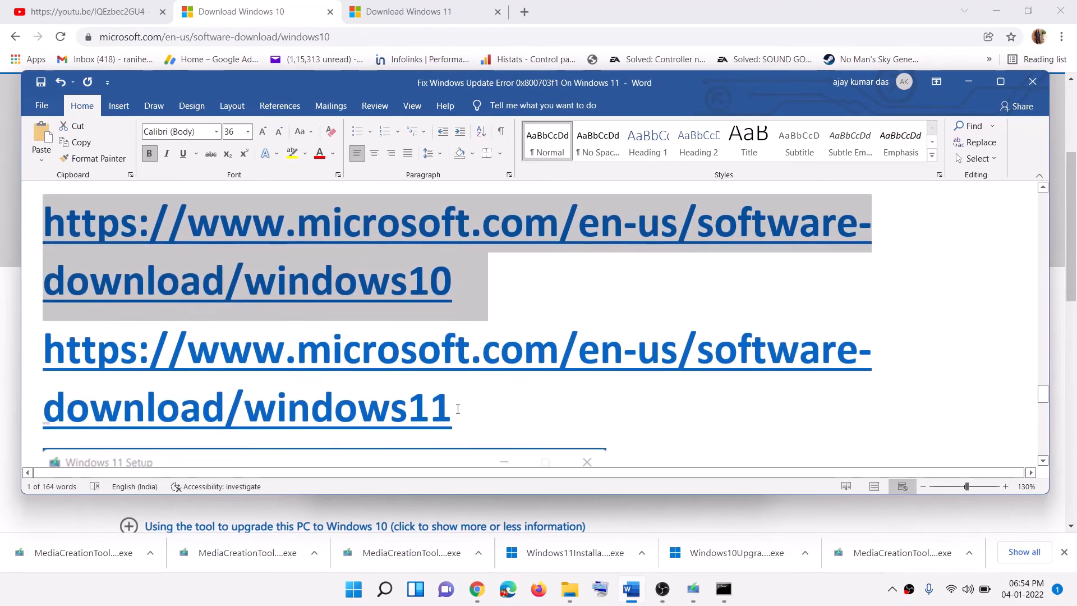
Step: Switch to the Download Windows 11 page in Chrome, then download and run the media creation tool from Create Windows 11 Installation Media
{"action": "left_click_drag", "start_coordinate": [458, 408], "coordinate": [82, 374]}
{"action": "left_click", "coordinate": [401, 11]}
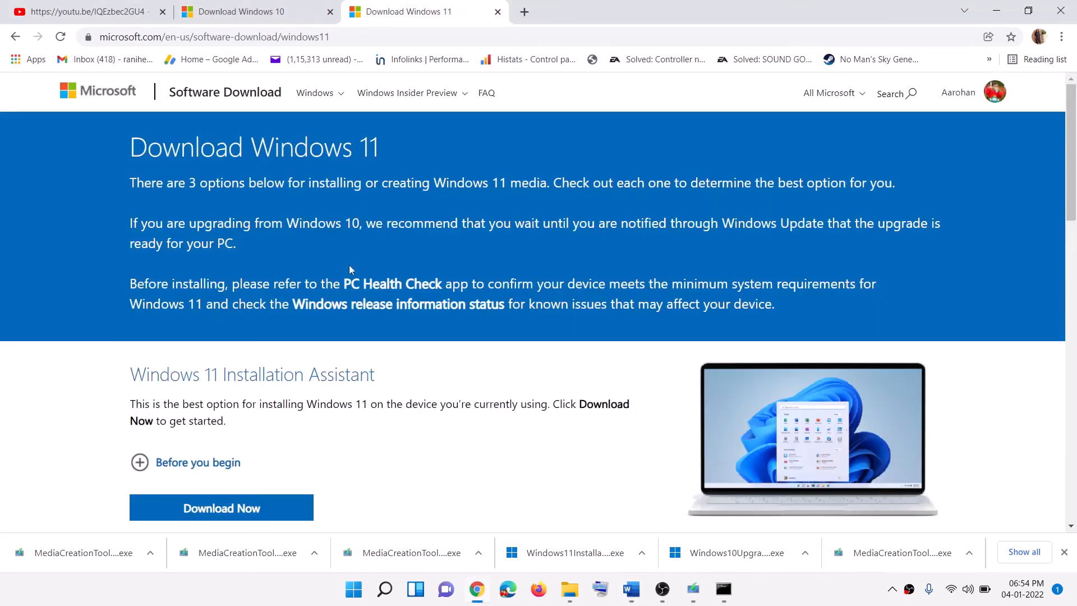
{"action": "scroll", "coordinate": [416, 357], "scroll_direction": "down", "scroll_amount": 5}
{"action": "scroll", "coordinate": [416, 357], "scroll_direction": "down", "scroll_amount": 1}
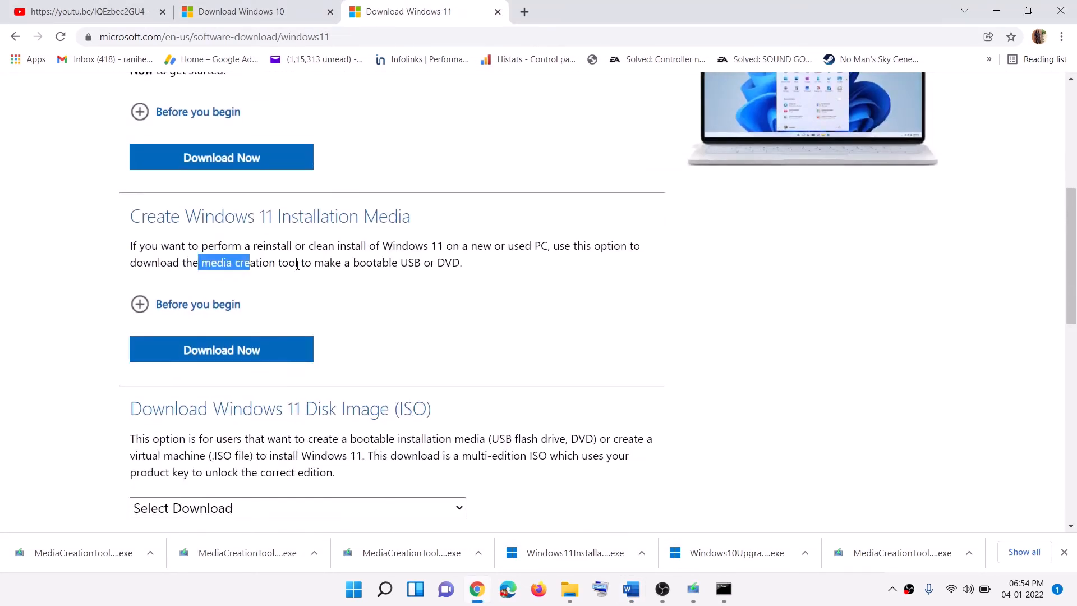
{"action": "left_click", "coordinate": [208, 351]}
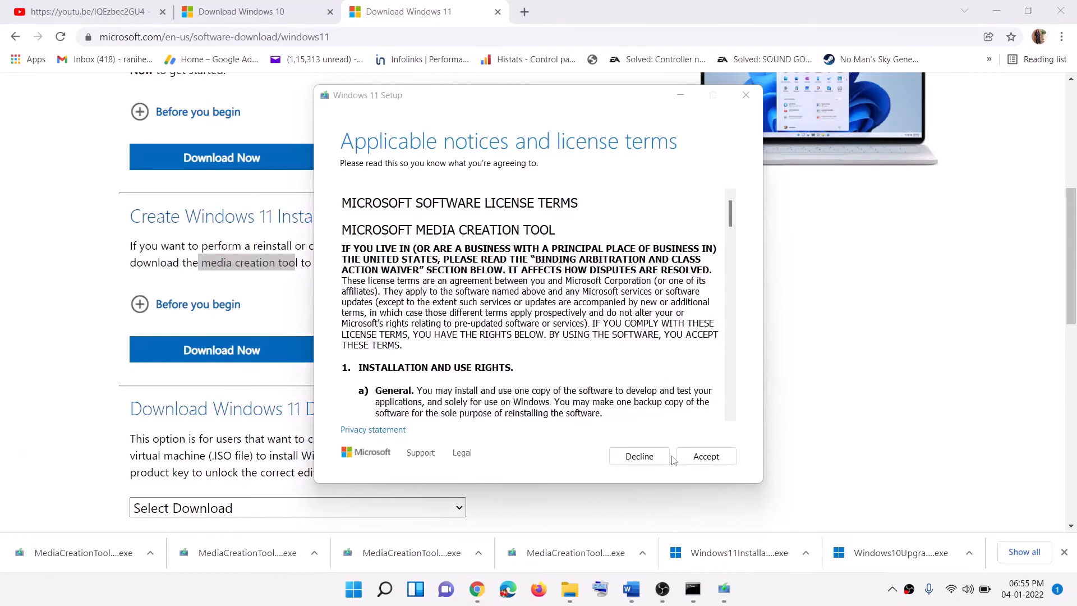
Step: Accept the license terms, keep the recommended language and edition, and save the Windows 11 media as an ISO file named Windows on the Desktop
{"action": "left_click", "coordinate": [701, 456]}
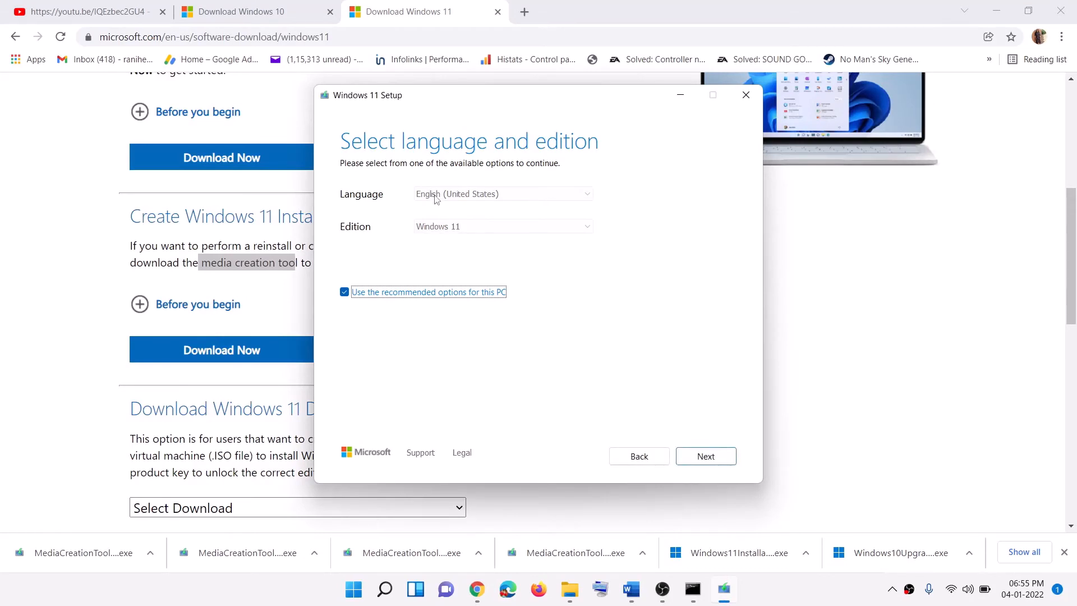
{"action": "left_click", "coordinate": [706, 462]}
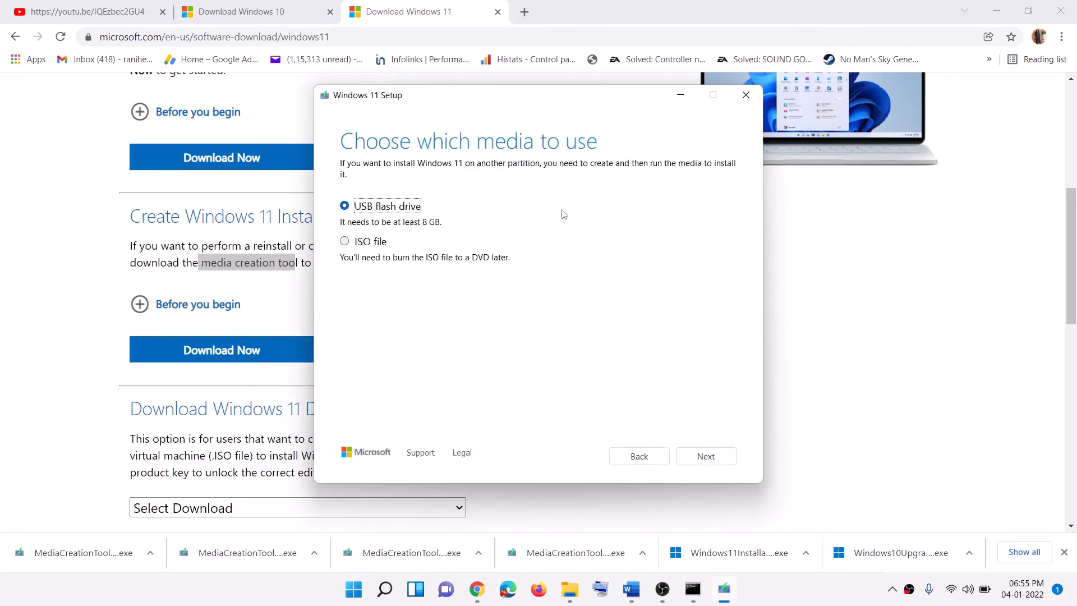
{"action": "left_click", "coordinate": [369, 242]}
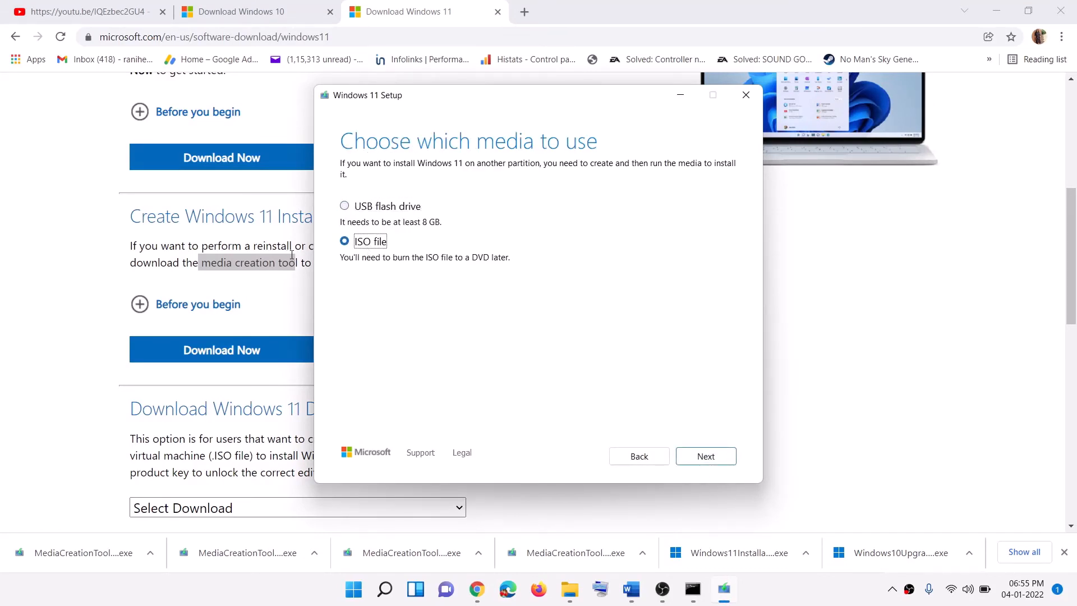
{"action": "left_click", "coordinate": [699, 458]}
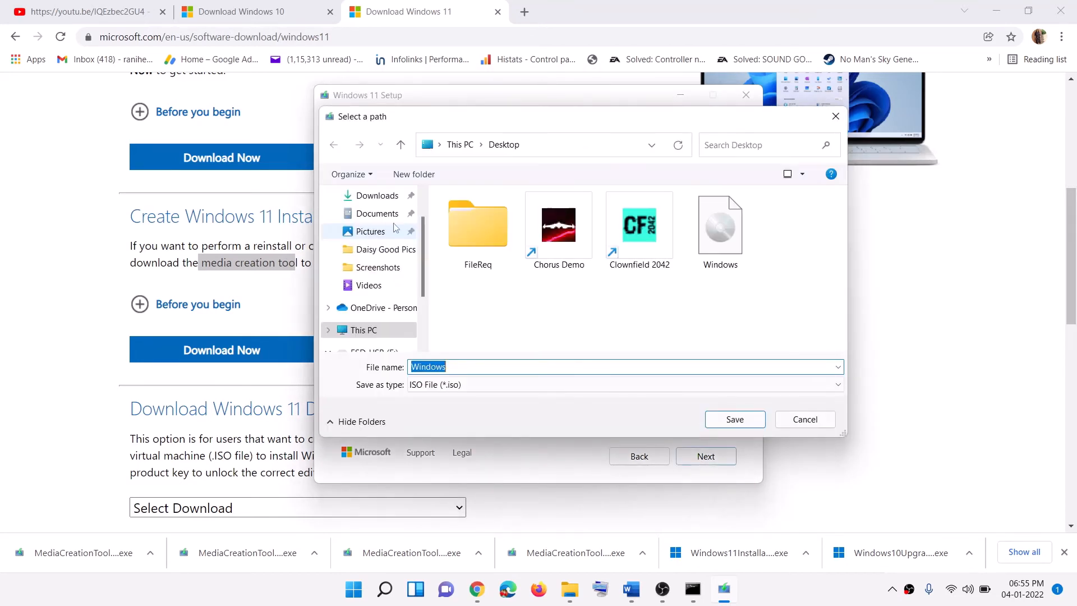
{"action": "left_click", "coordinate": [393, 224]}
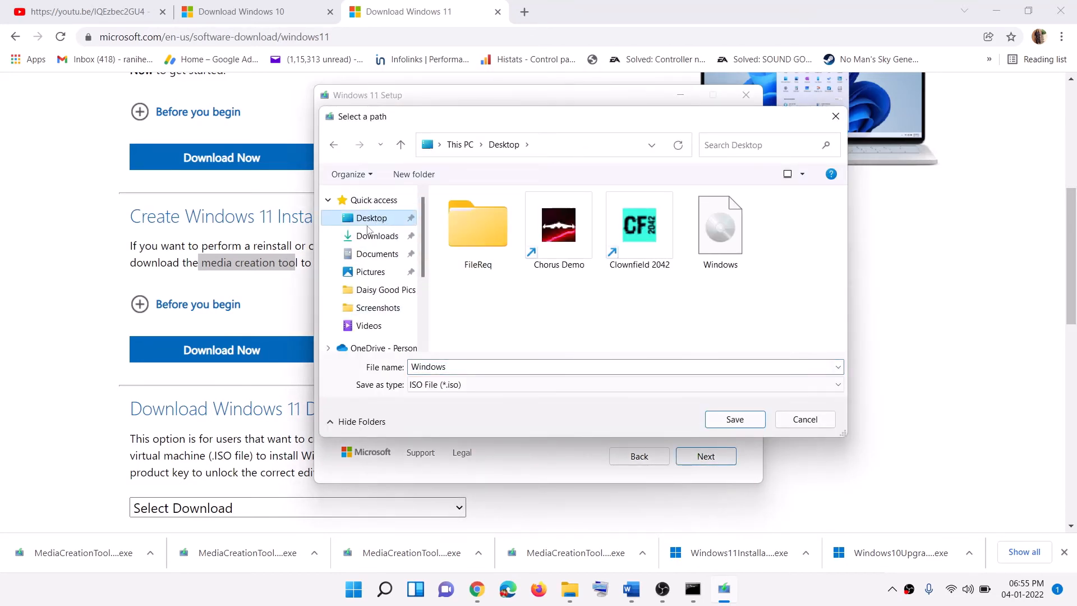
{"action": "left_click", "coordinate": [735, 421]}
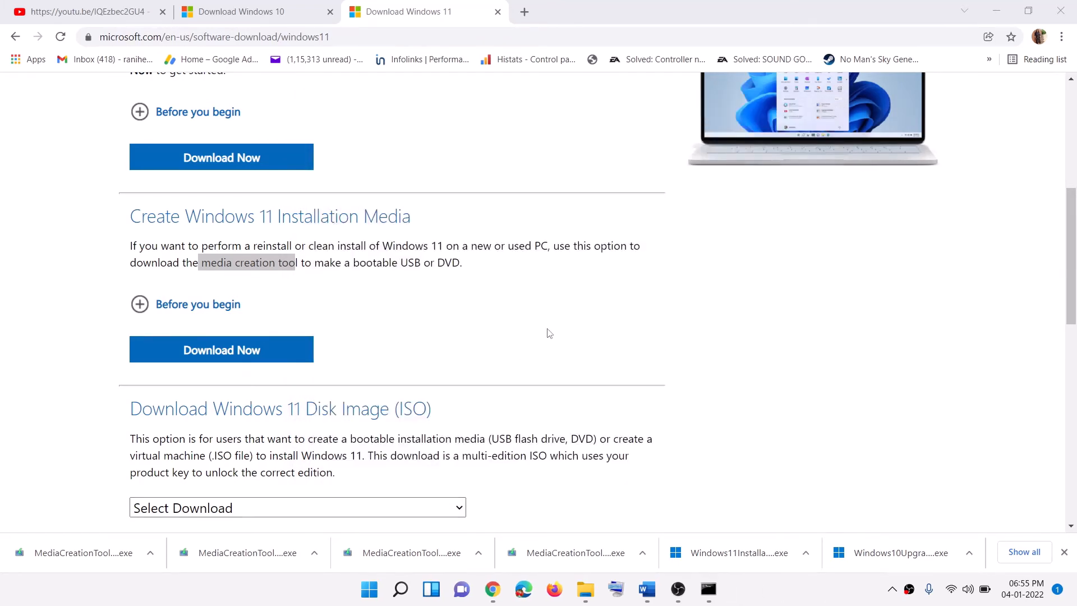
Step: Open the Windows ISO from the desktop, run its setup application and proceed past the Install Windows 11 page
{"action": "key", "text": "super+d"}
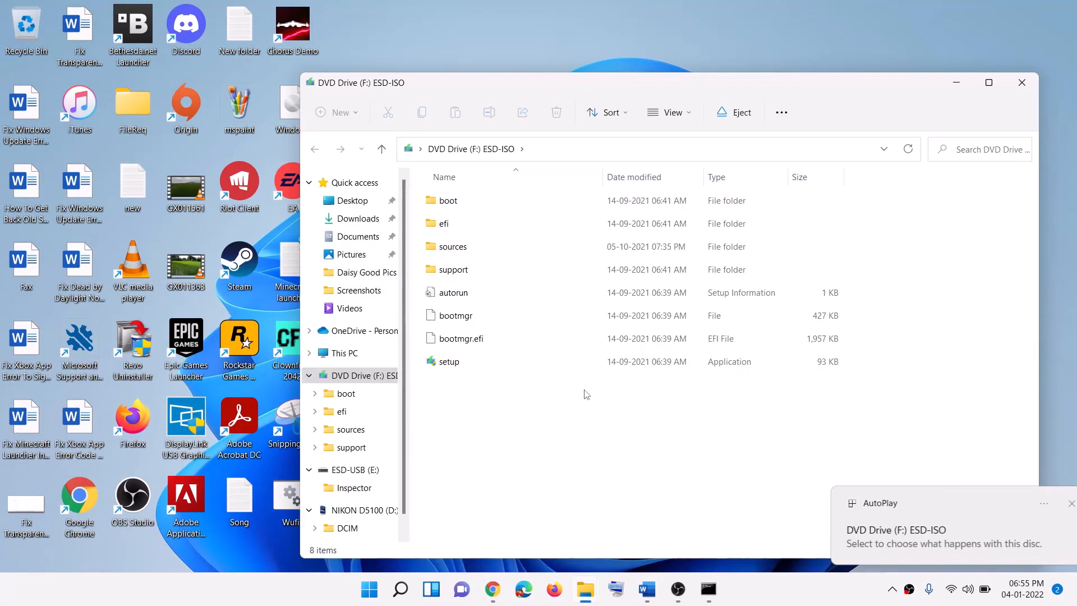
{"action": "left_click", "coordinate": [510, 356]}
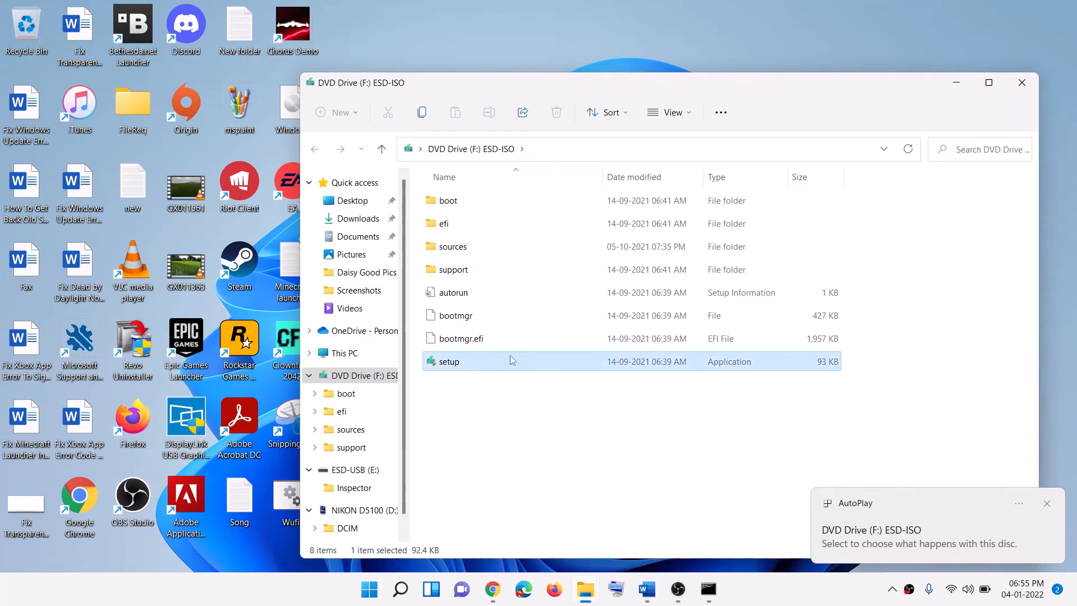
{"action": "double_click", "coordinate": [475, 363]}
{"action": "left_click", "coordinate": [596, 470]}
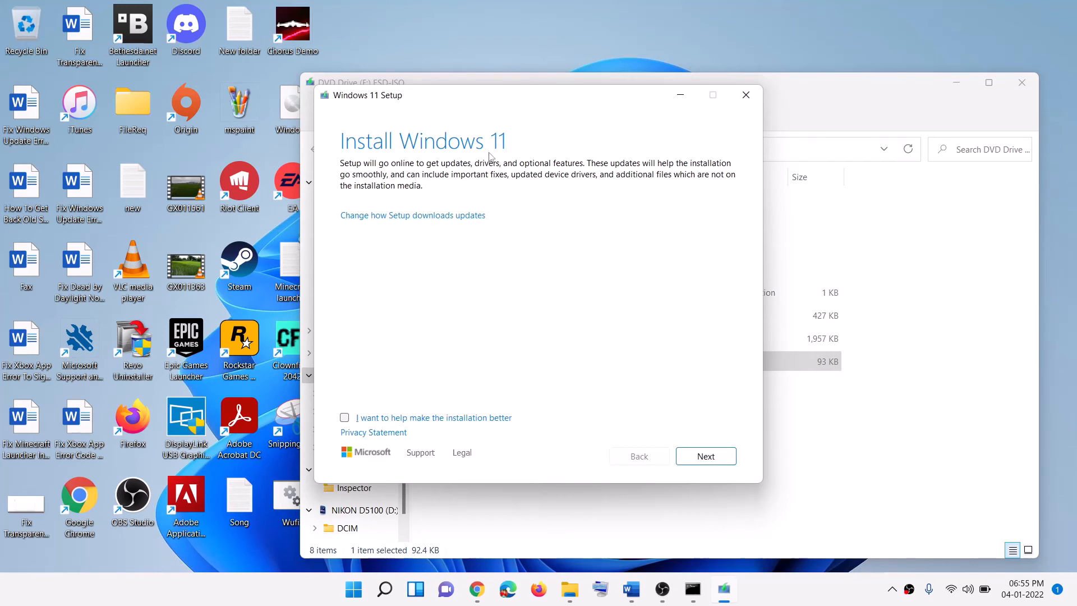
{"action": "left_click", "coordinate": [708, 458]}
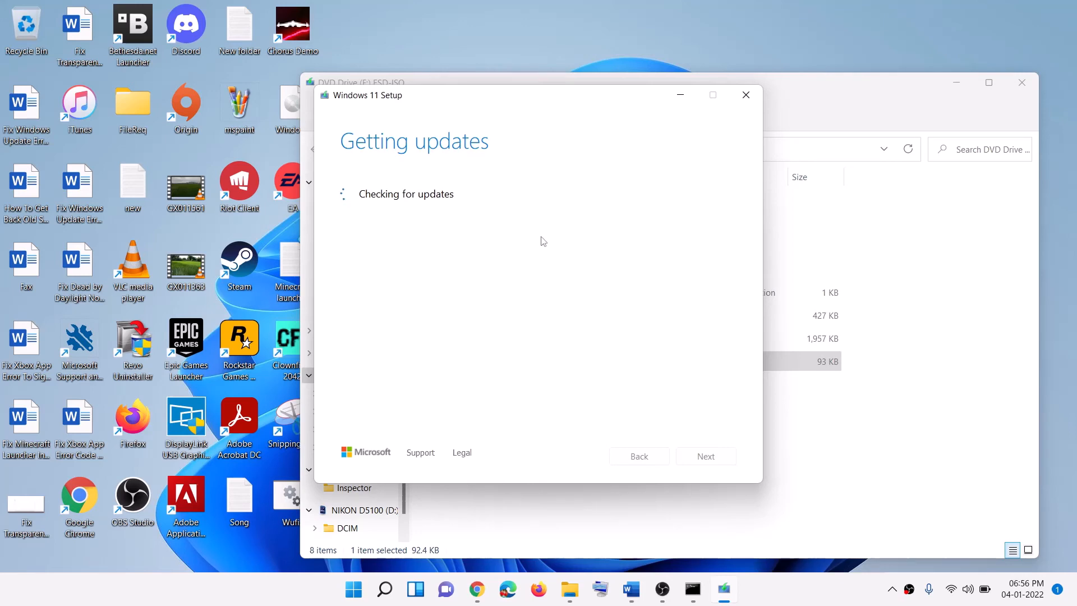
Step: Return to the Word instructions and examine the "Ready to install" picture, including the keep personal files and apps option and the Install button
{"action": "left_click", "coordinate": [631, 589]}
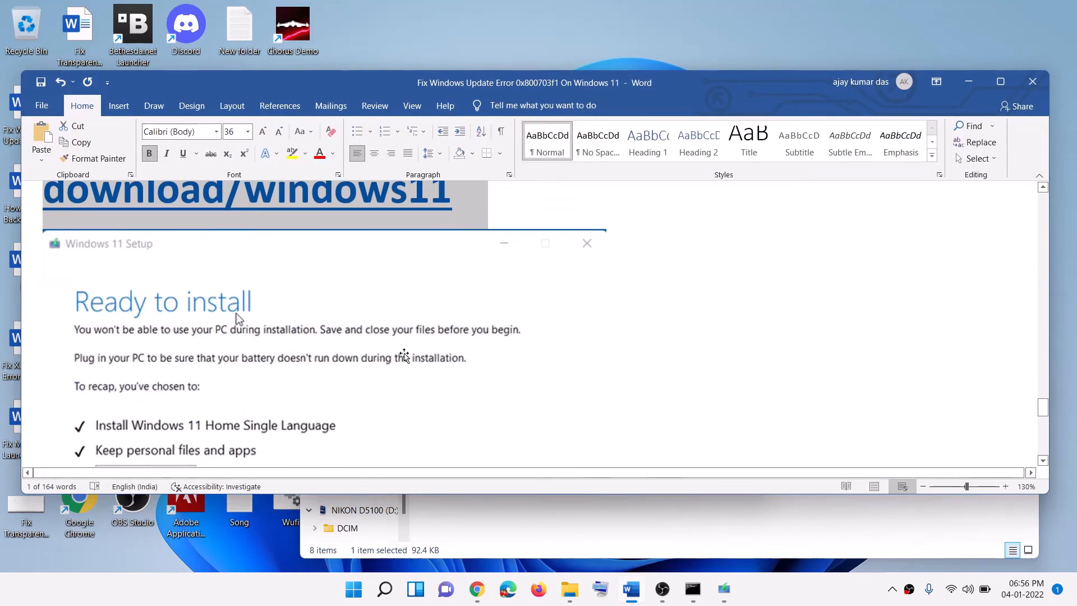
{"action": "scroll", "coordinate": [404, 356], "scroll_direction": "down", "scroll_amount": 3}
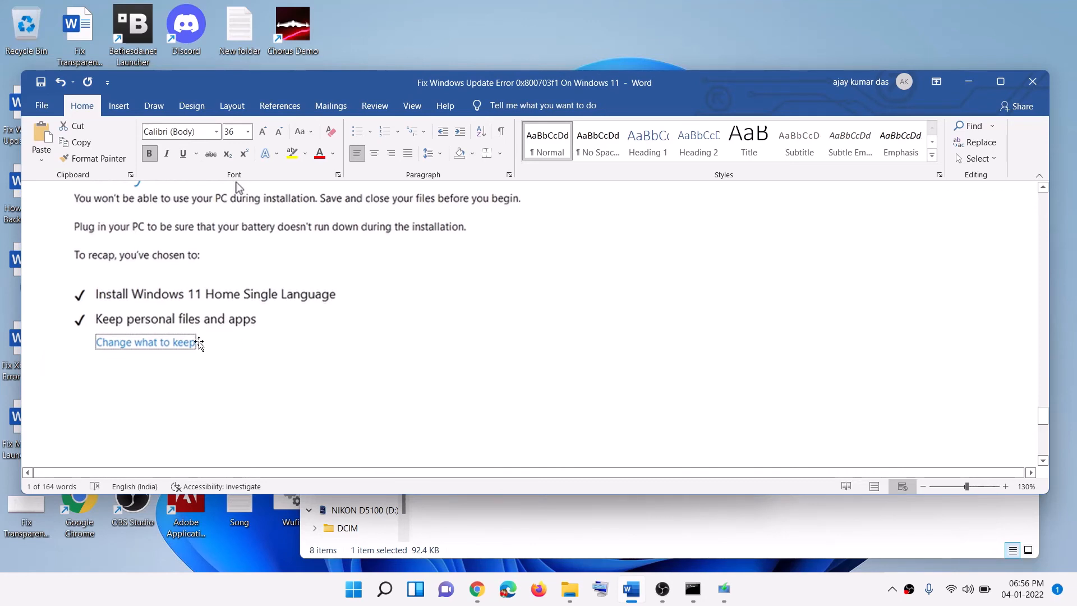
{"action": "scroll", "coordinate": [277, 344], "scroll_direction": "down", "scroll_amount": 4}
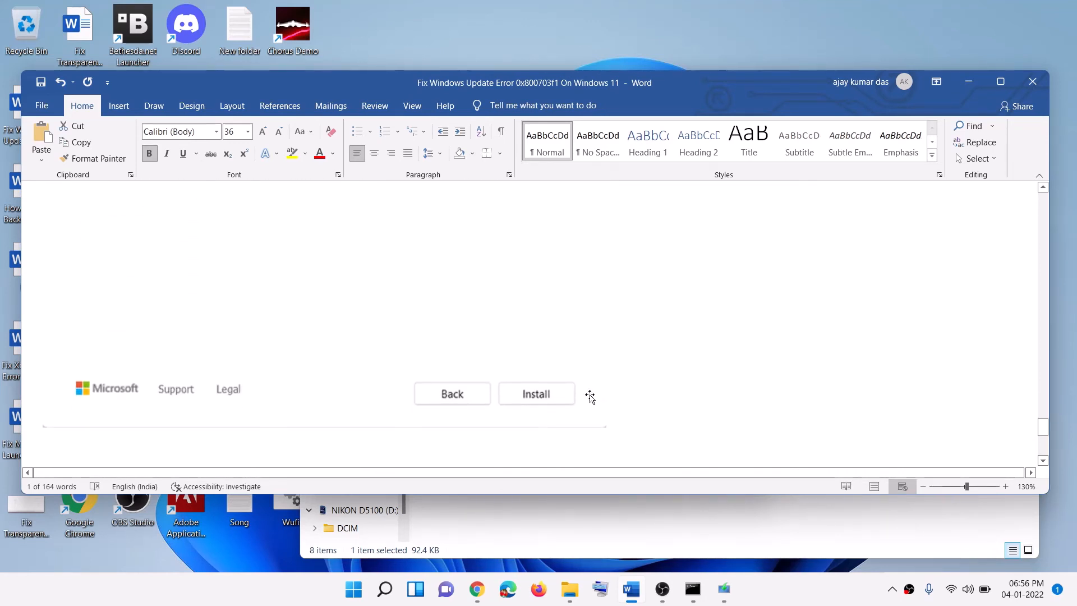
{"action": "scroll", "coordinate": [333, 359], "scroll_direction": "up", "scroll_amount": 10}
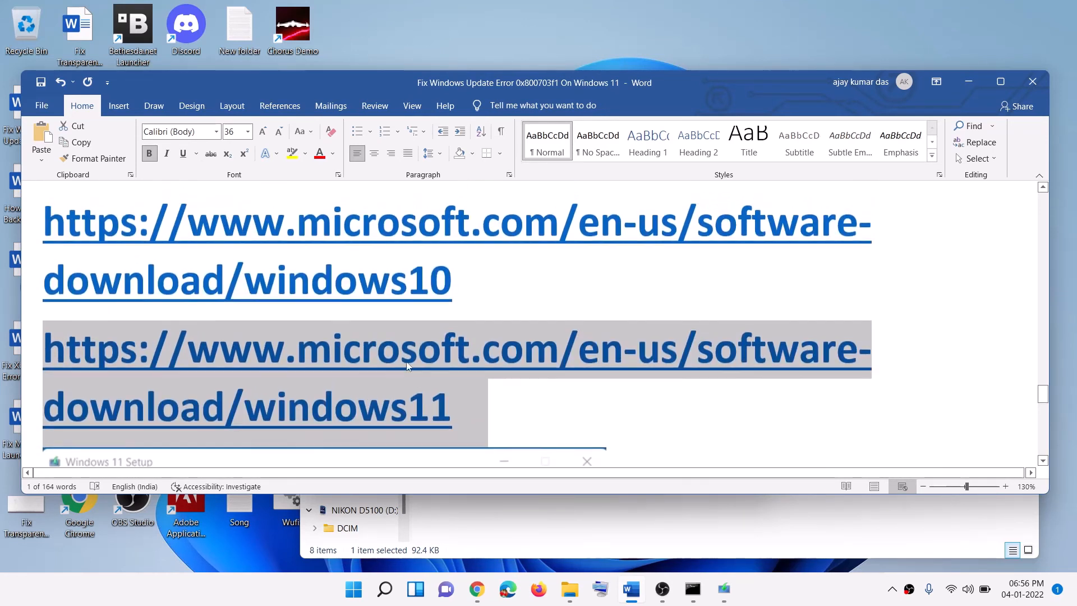
{"action": "scroll", "coordinate": [500, 402], "scroll_direction": "down", "scroll_amount": 5}
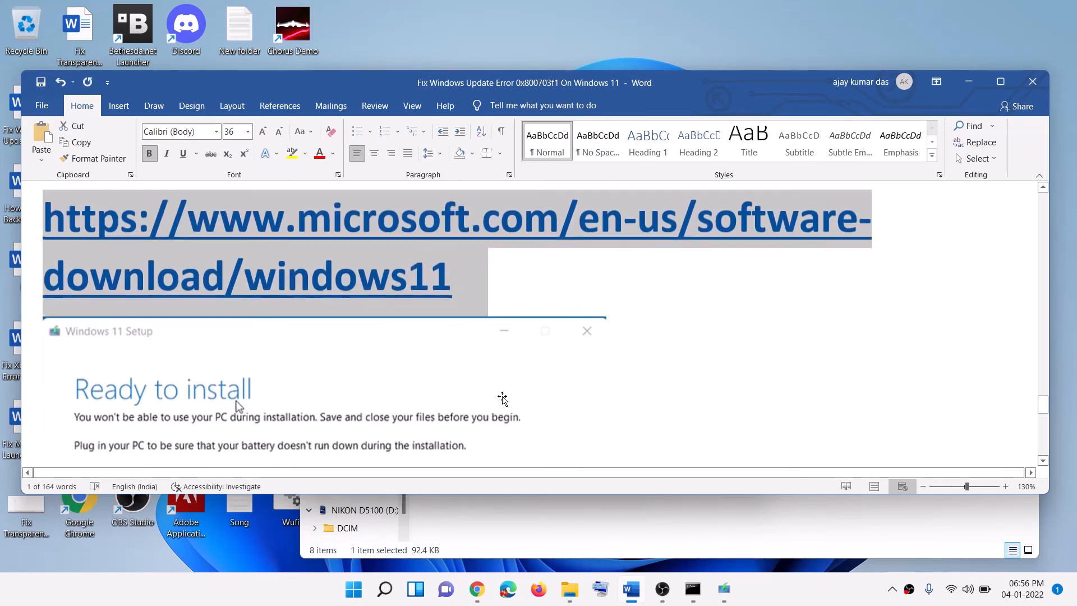
{"action": "scroll", "coordinate": [502, 399], "scroll_direction": "down", "scroll_amount": 3}
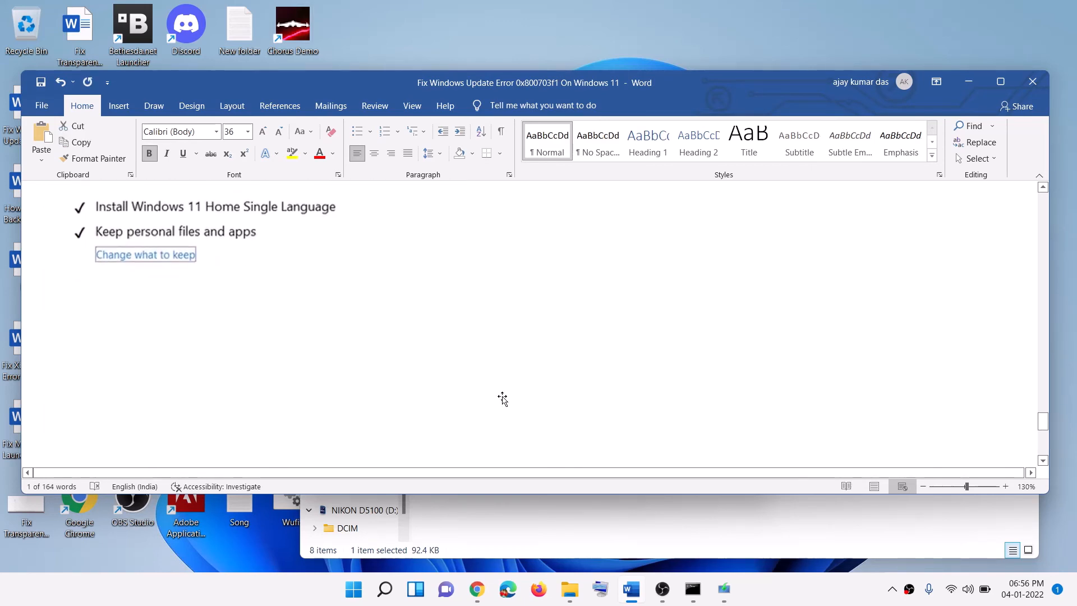
{"action": "scroll", "coordinate": [503, 397], "scroll_direction": "down", "scroll_amount": 1}
Step: Find Step 5 on clean installation from a USB flash drive, read its backup warning and select the YouTube link
{"action": "scroll", "coordinate": [504, 397], "scroll_direction": "down", "scroll_amount": 6}
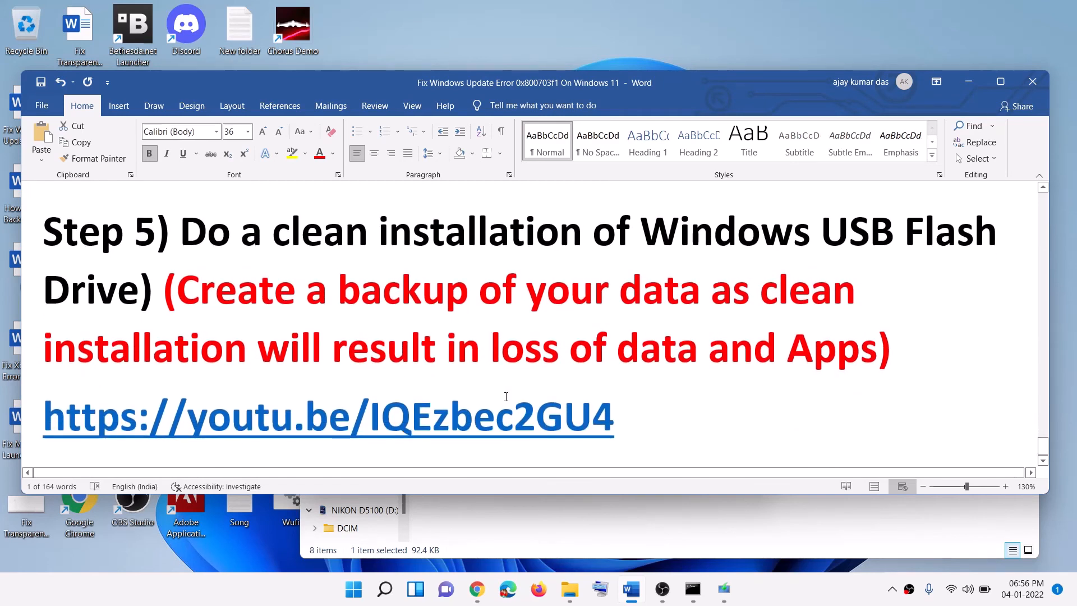
{"action": "left_click_drag", "start_coordinate": [192, 234], "coordinate": [68, 271]}
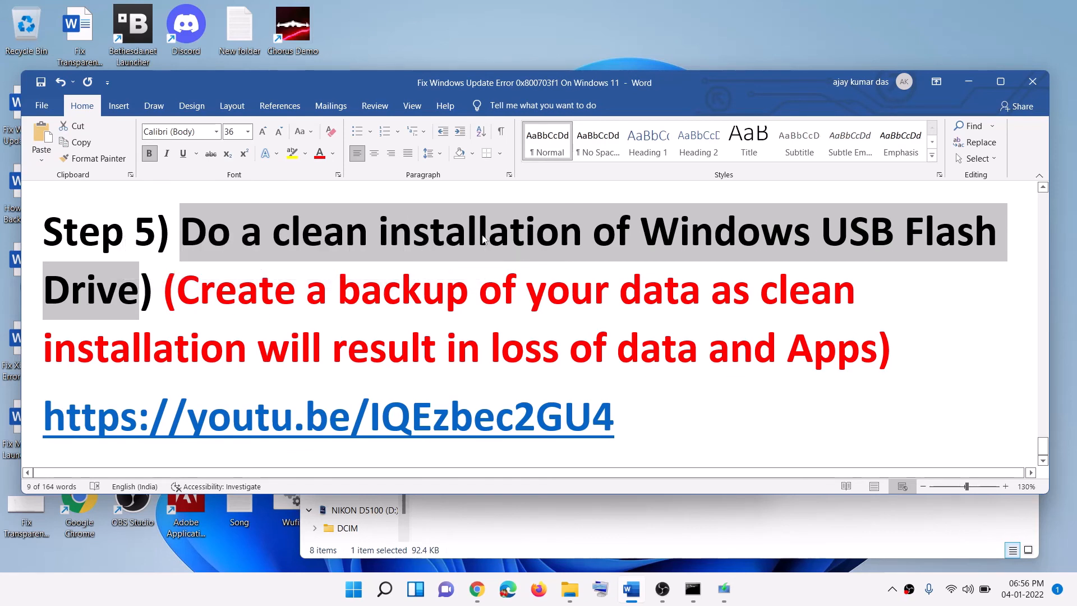
{"action": "left_click_drag", "start_coordinate": [186, 288], "coordinate": [737, 292]}
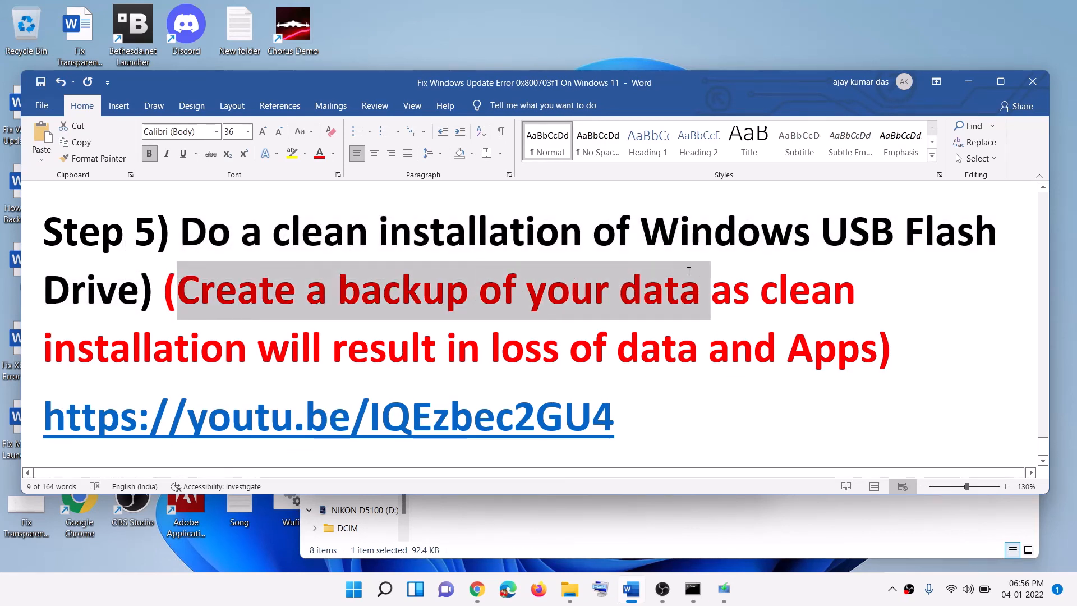
{"action": "left_click", "coordinate": [733, 290]}
{"action": "left_click_drag", "start_coordinate": [45, 348], "coordinate": [838, 340]}
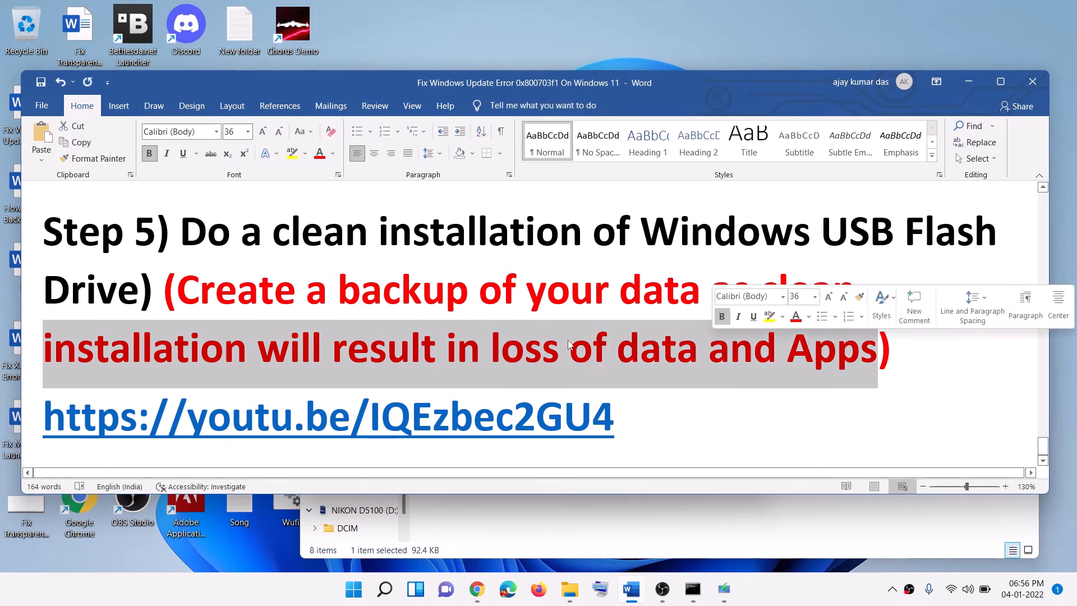
{"action": "left_click", "coordinate": [626, 418]}
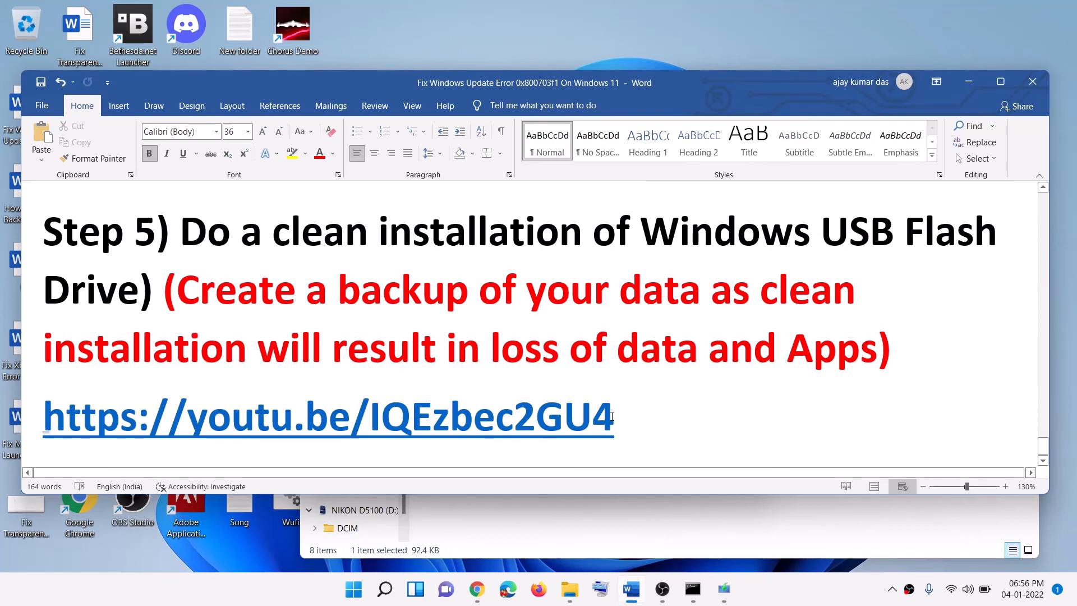
{"action": "triple_click", "coordinate": [465, 418]}
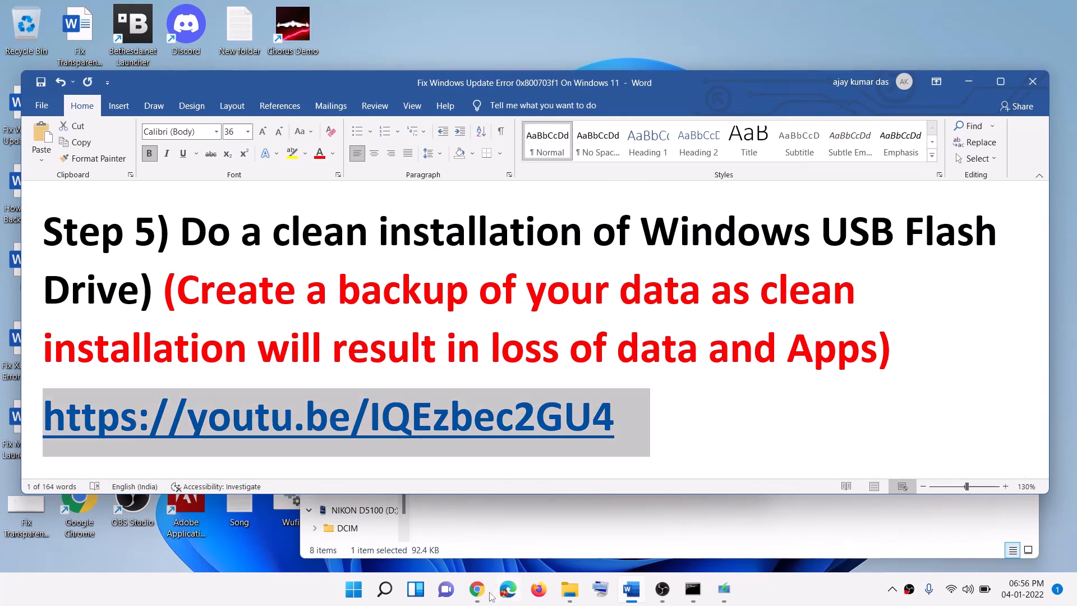
Step: In Chrome, view the YouTube result for the USB clean-install video and the media creation tool section on the Download Windows 10 page
{"action": "left_click", "coordinate": [477, 589]}
{"action": "left_click", "coordinate": [89, 13]}
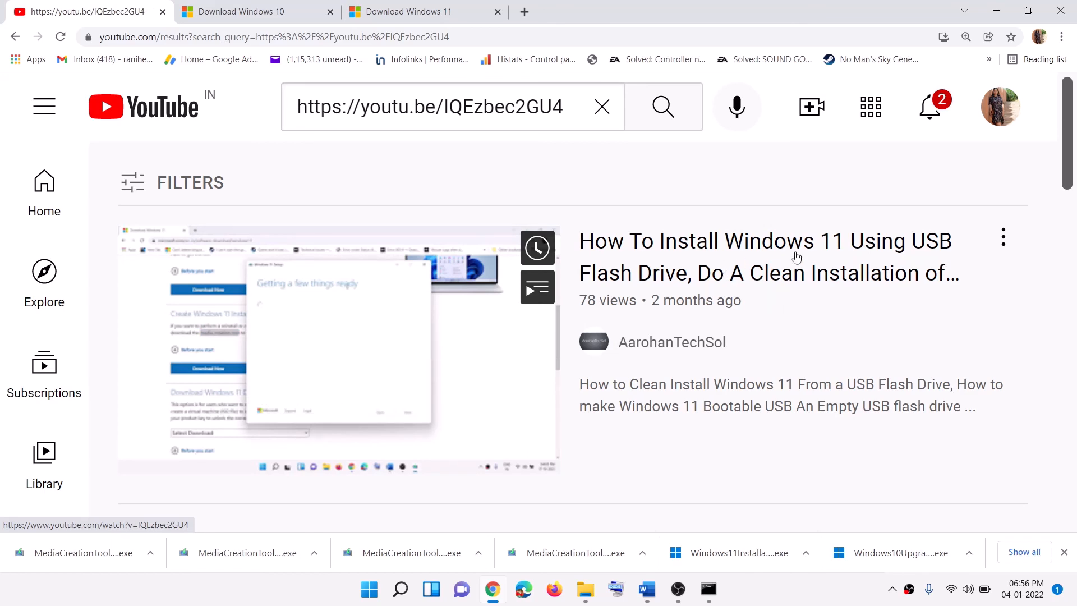
{"action": "left_click", "coordinate": [242, 11]}
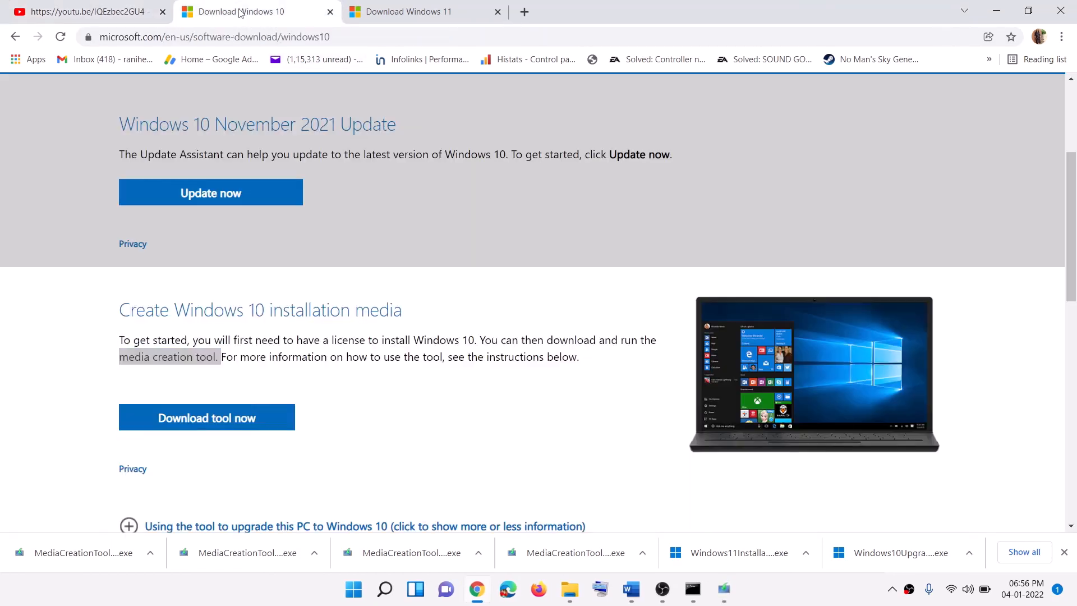
{"action": "left_click", "coordinate": [143, 356]}
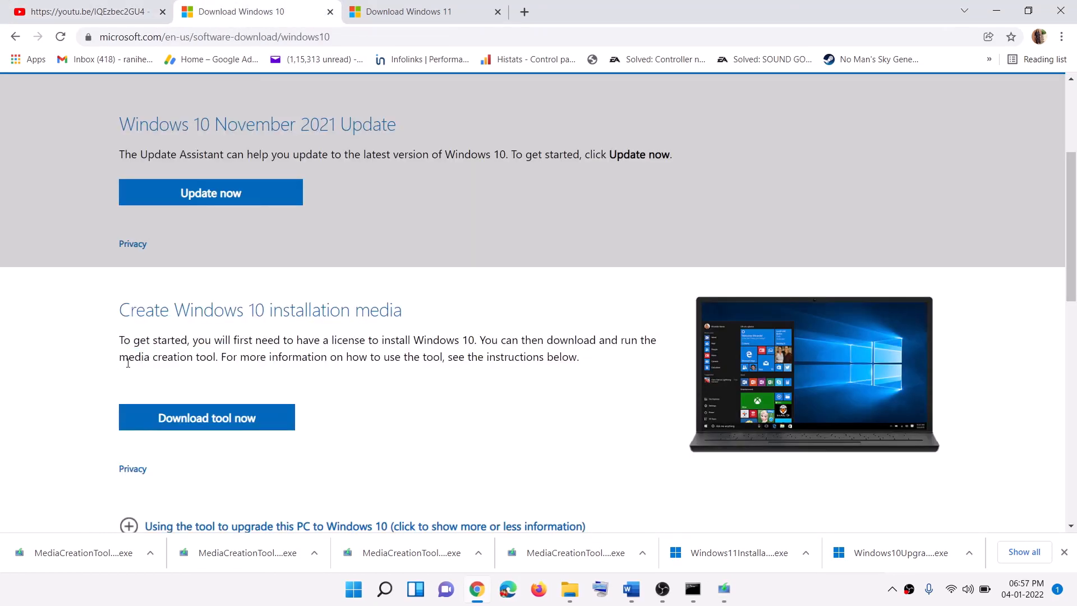
{"action": "left_click_drag", "start_coordinate": [128, 359], "coordinate": [241, 359]}
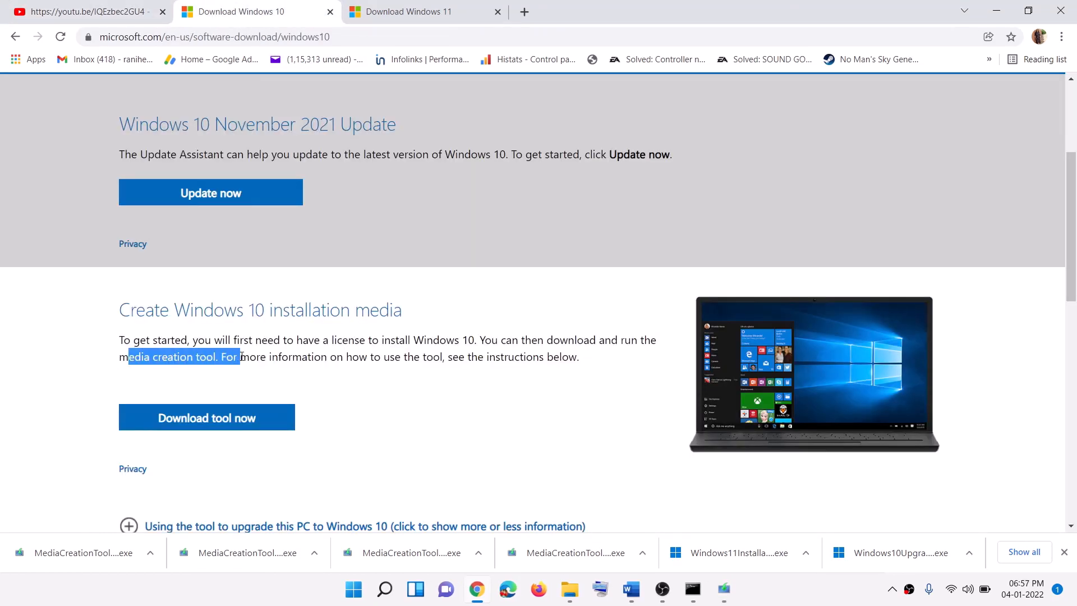
{"action": "left_click", "coordinate": [119, 5]}
{"action": "left_click", "coordinate": [236, 11]}
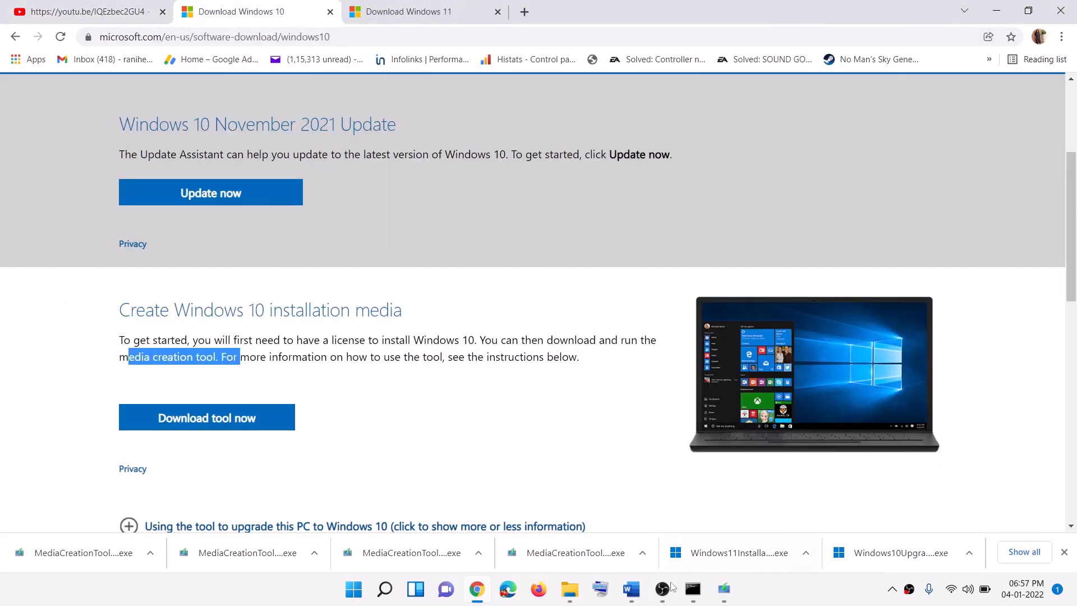
Step: Return to the beginning of the Word instructions and review the title naming error 0x800703f1
{"action": "left_click", "coordinate": [631, 590]}
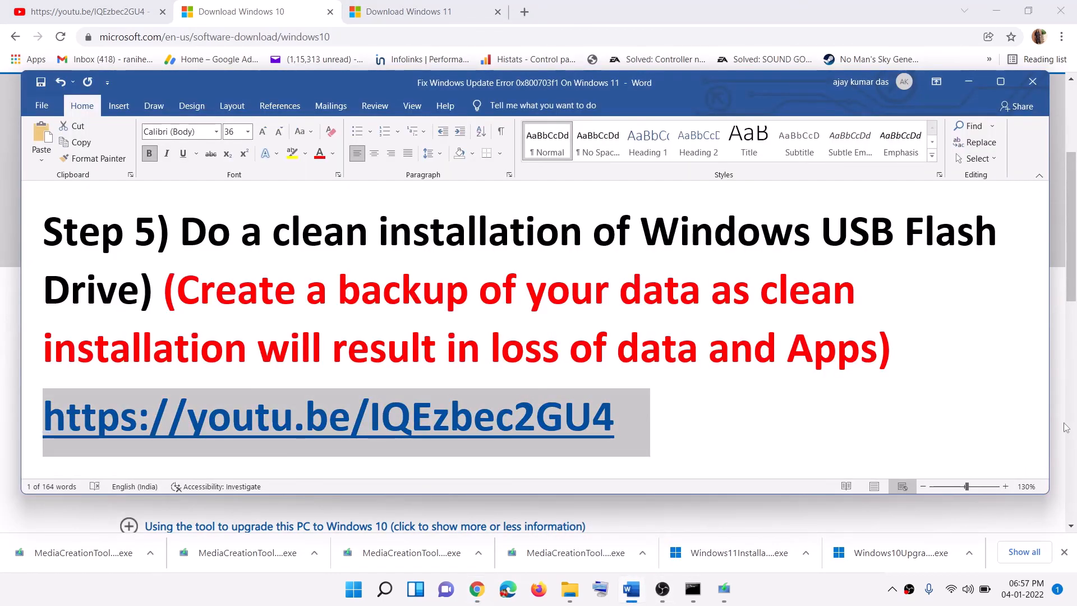
{"action": "left_click_drag", "start_coordinate": [1045, 455], "coordinate": [1044, 194]}
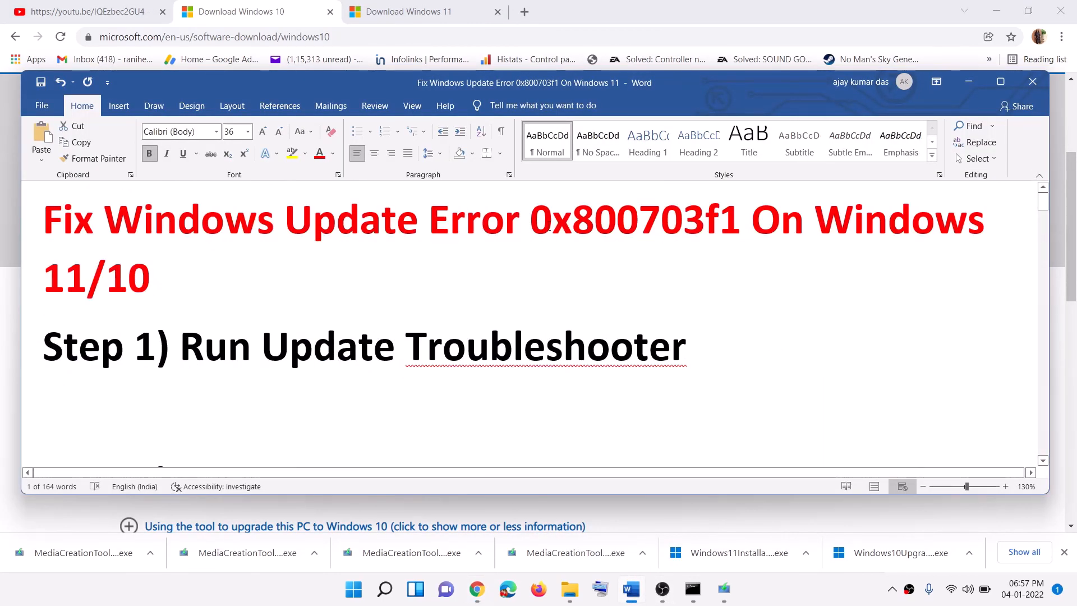
{"action": "left_click_drag", "start_coordinate": [552, 225], "coordinate": [673, 229]}
{"action": "left_click", "coordinate": [789, 599]}
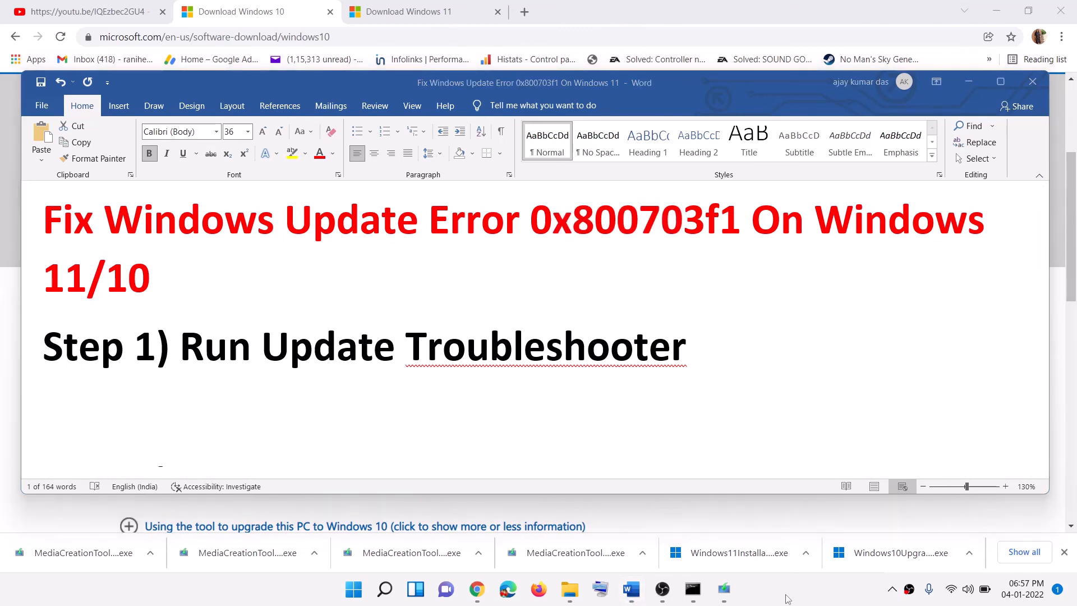